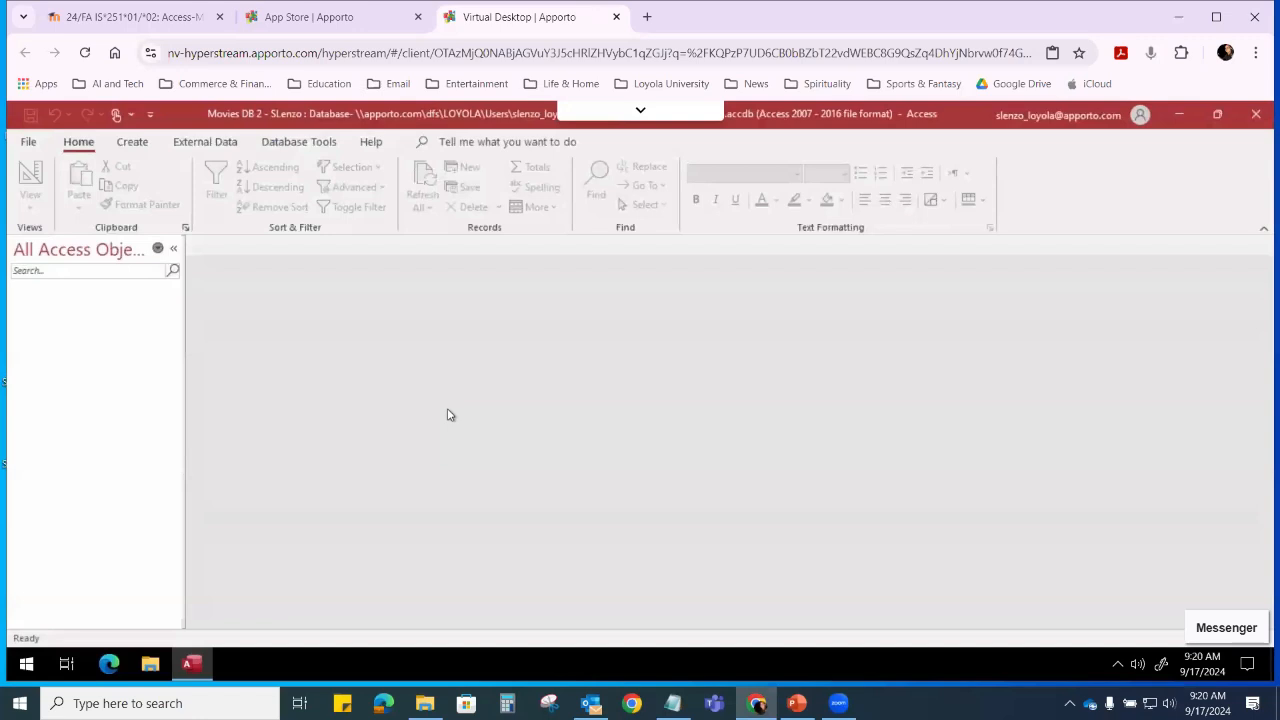
# - Start importing external data from a text file into the database
pyautogui.click(222, 145)
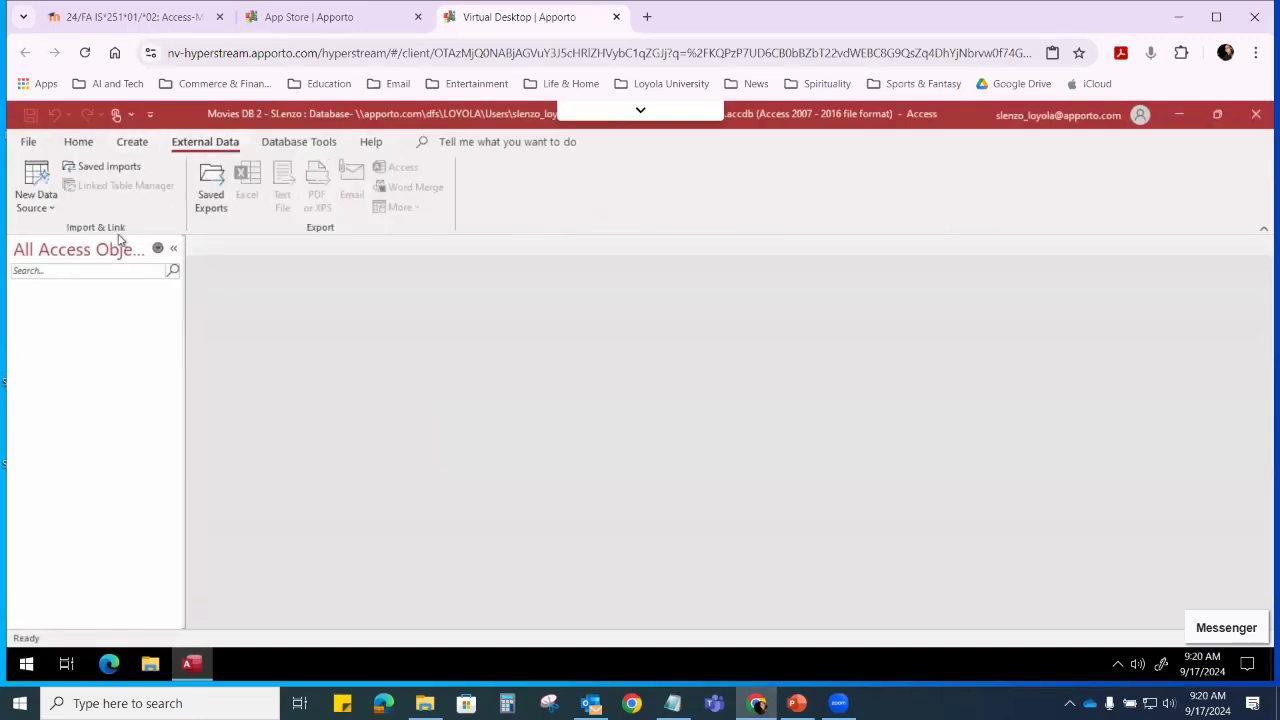
pyautogui.click(35, 187)
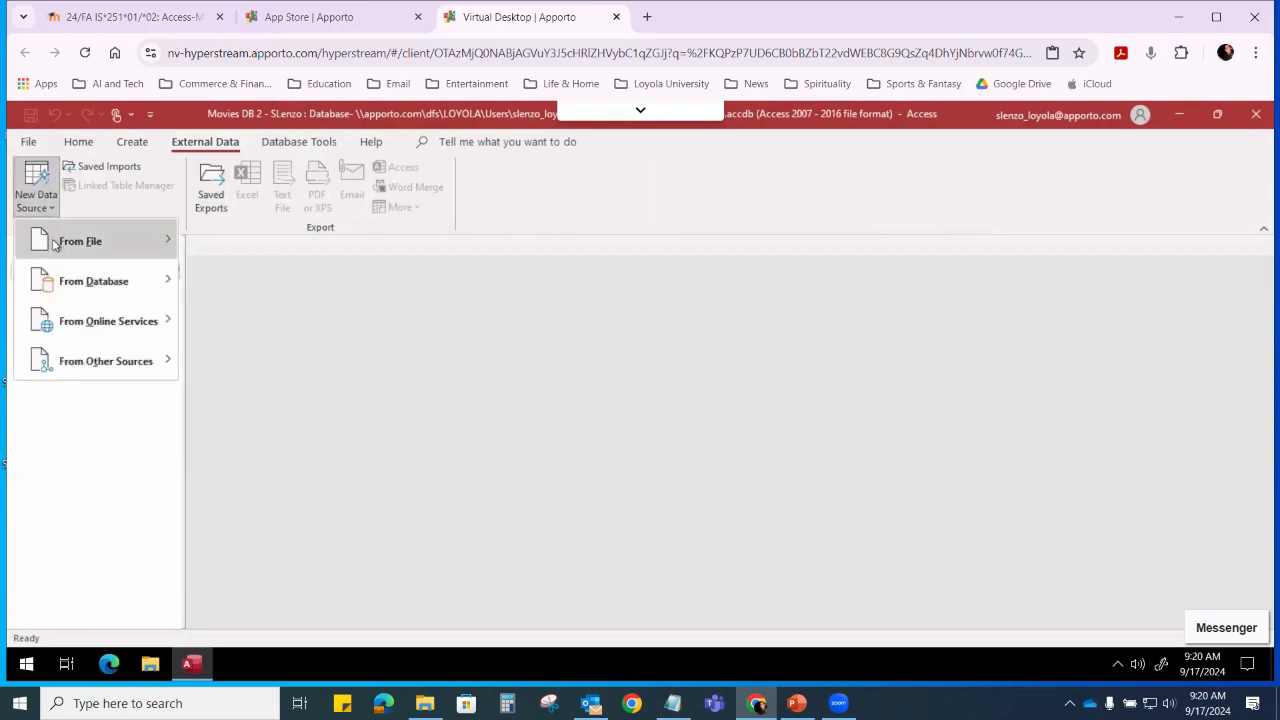
pyautogui.moveTo(57, 249)
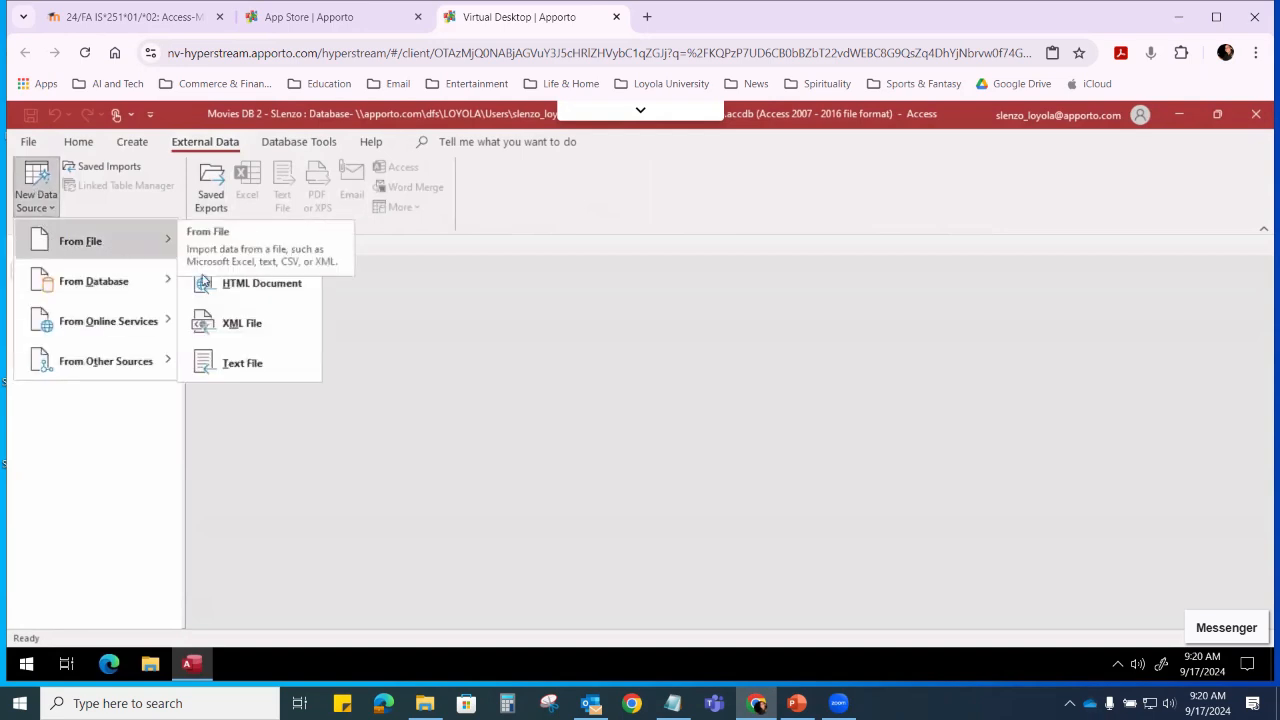
pyautogui.click(243, 365)
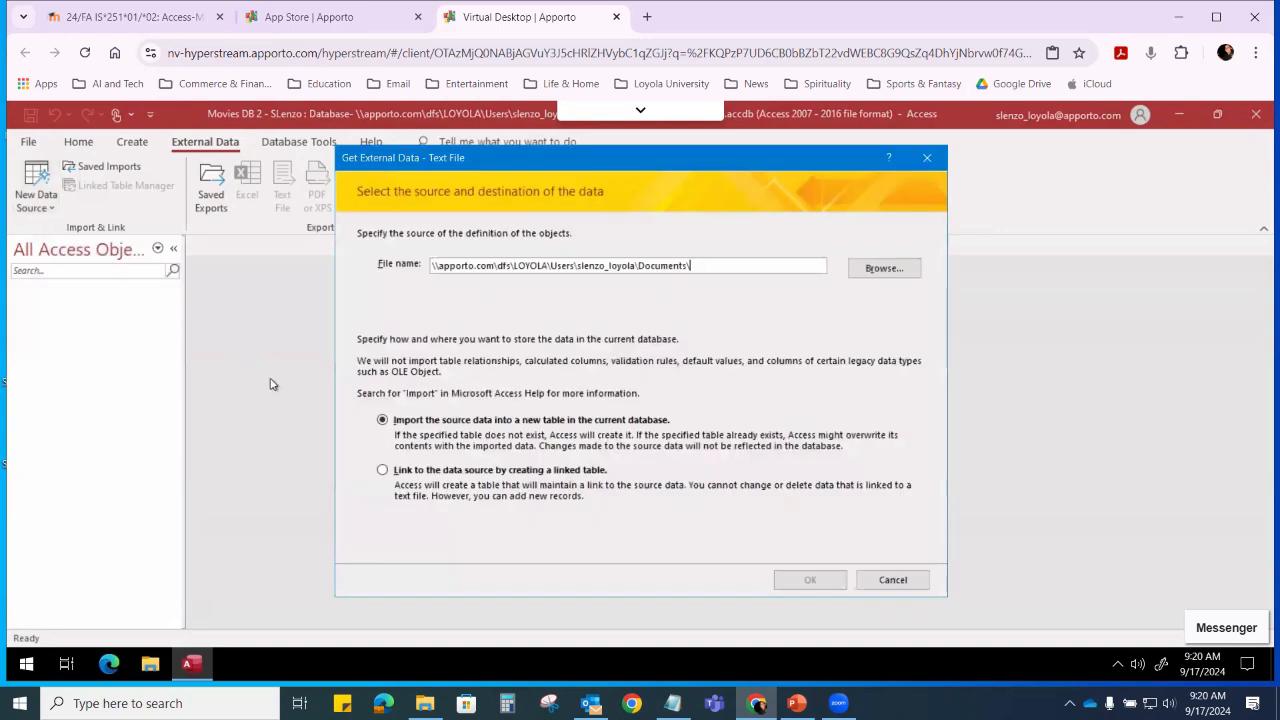
# - Choose the Movies text file from the desktop's IS 251 Work folder as the source for import into a new table
pyautogui.click(868, 272)
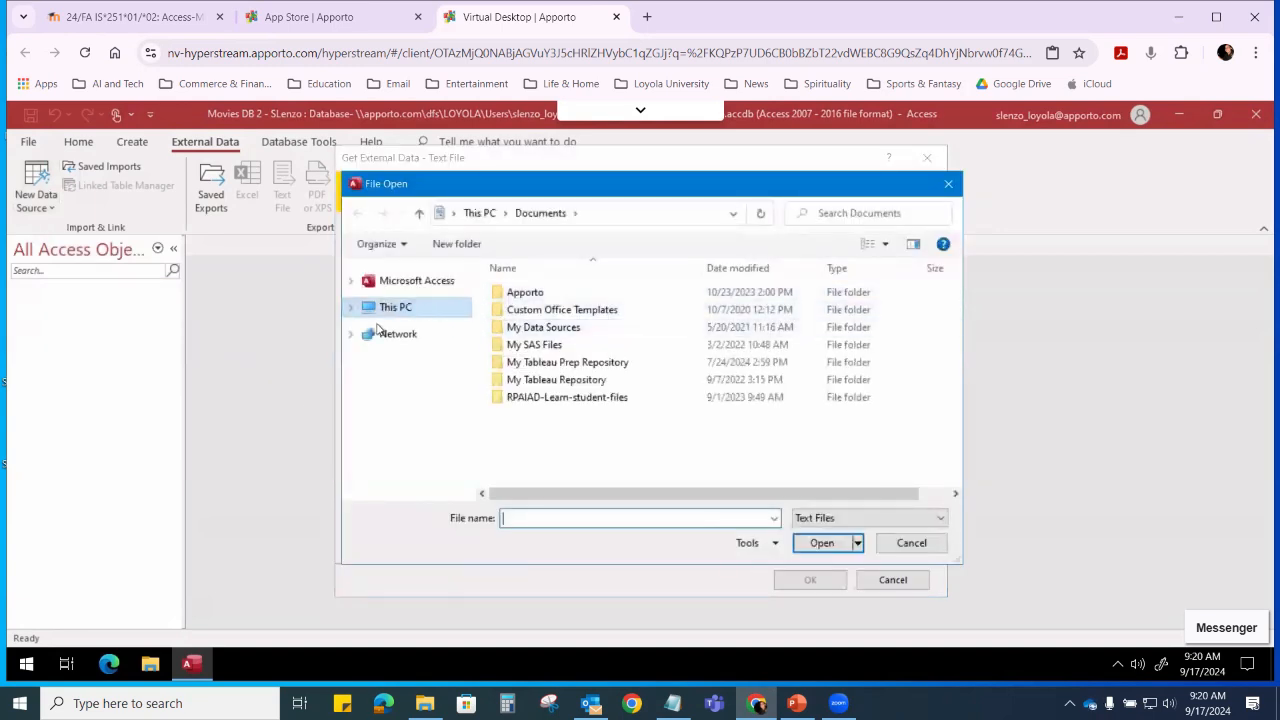
pyautogui.click(352, 310)
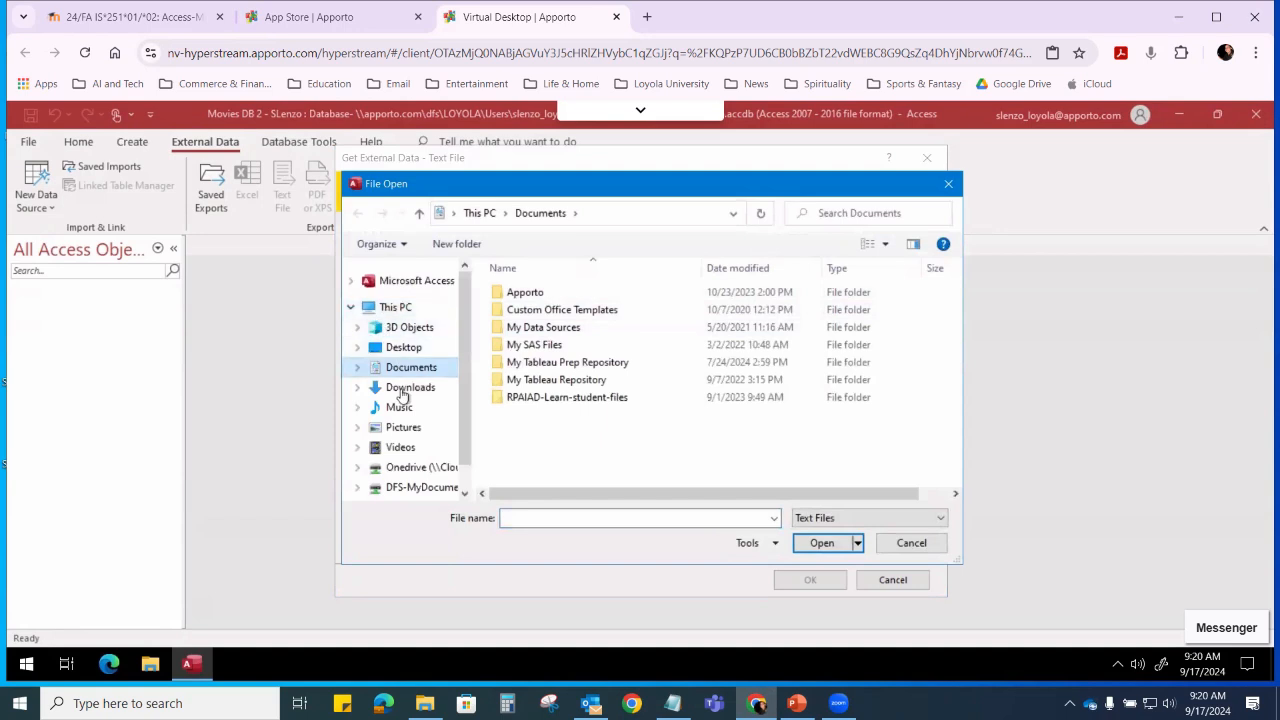
pyautogui.scroll(-1, 406, 420)
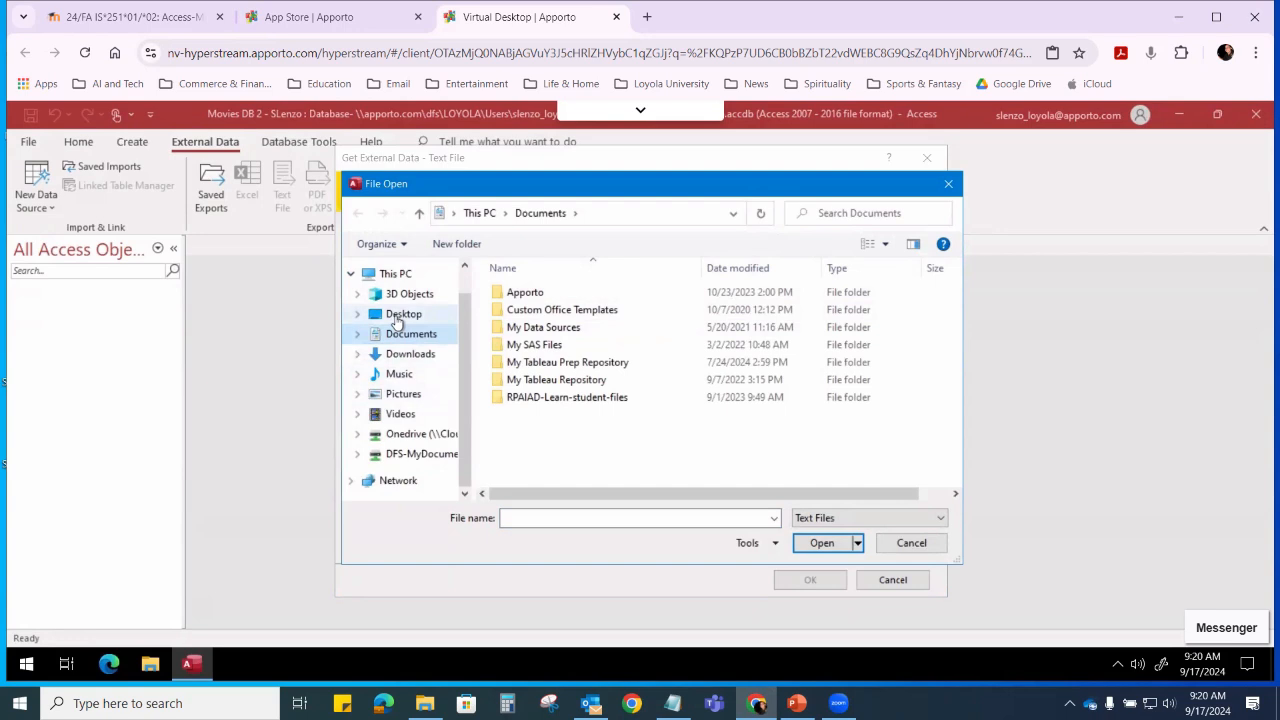
pyautogui.click(406, 316)
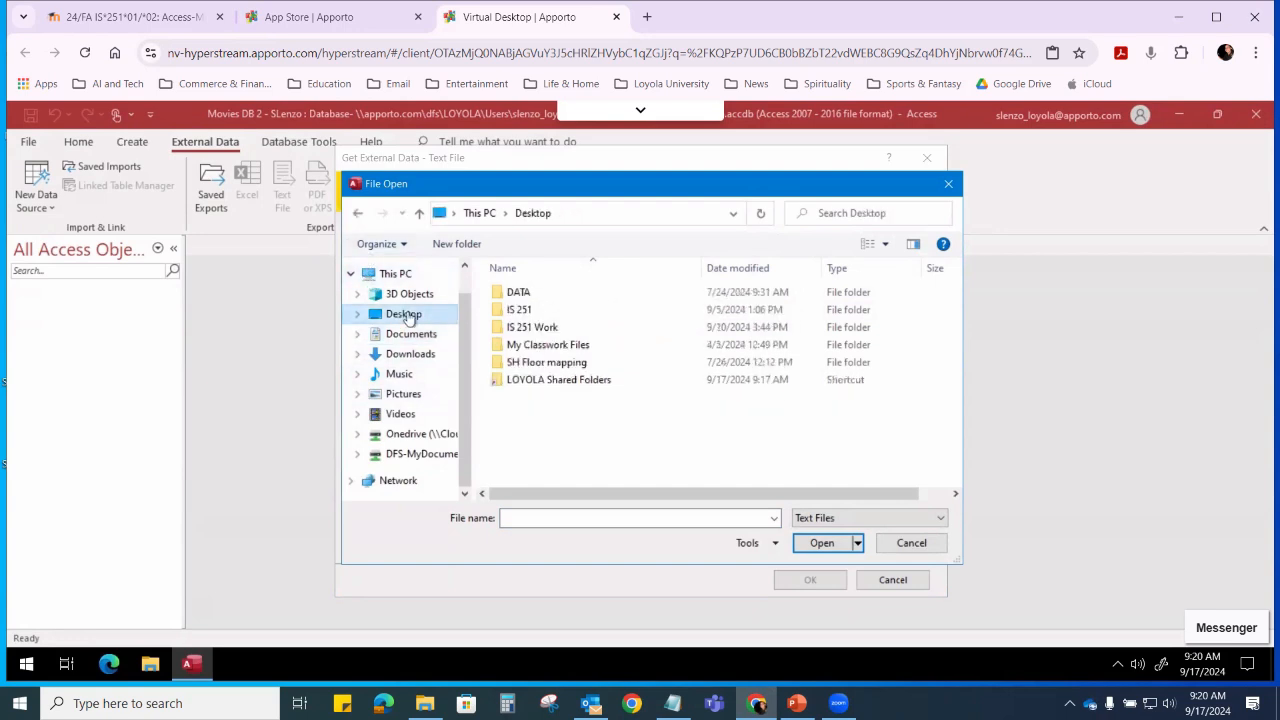
pyautogui.click(547, 329)
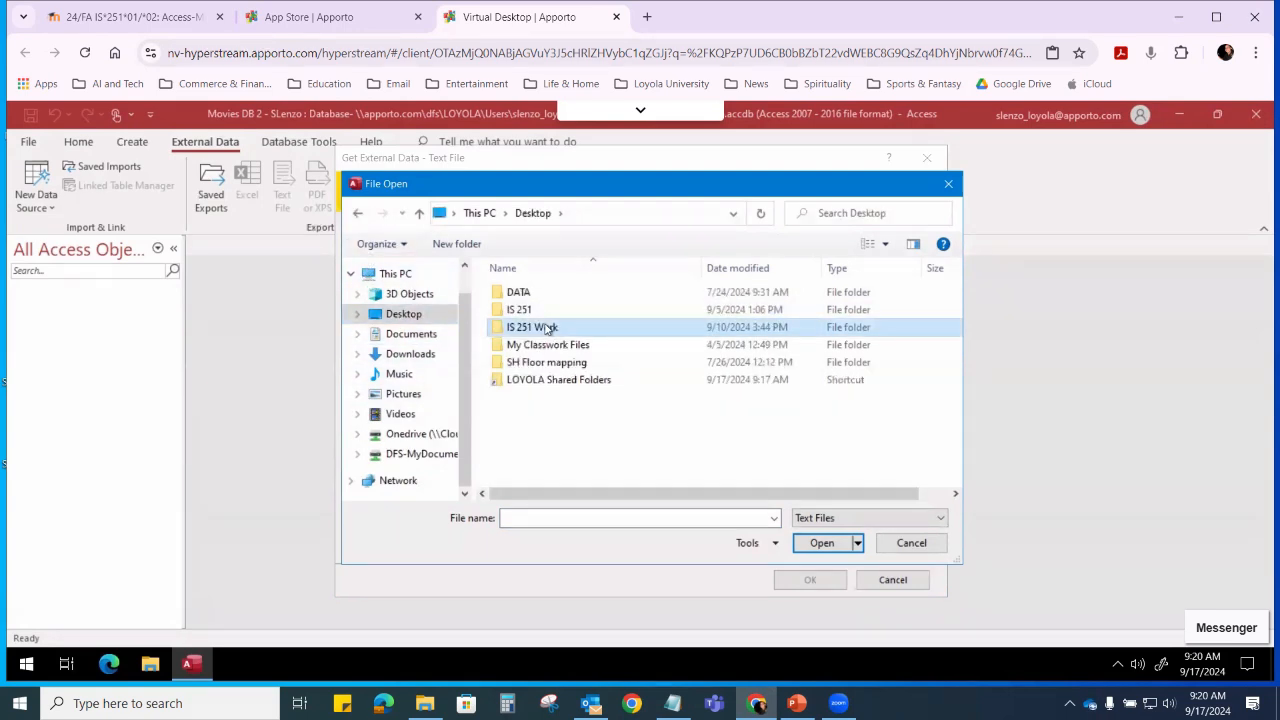
pyautogui.doubleClick(547, 329)
pyautogui.click(519, 350)
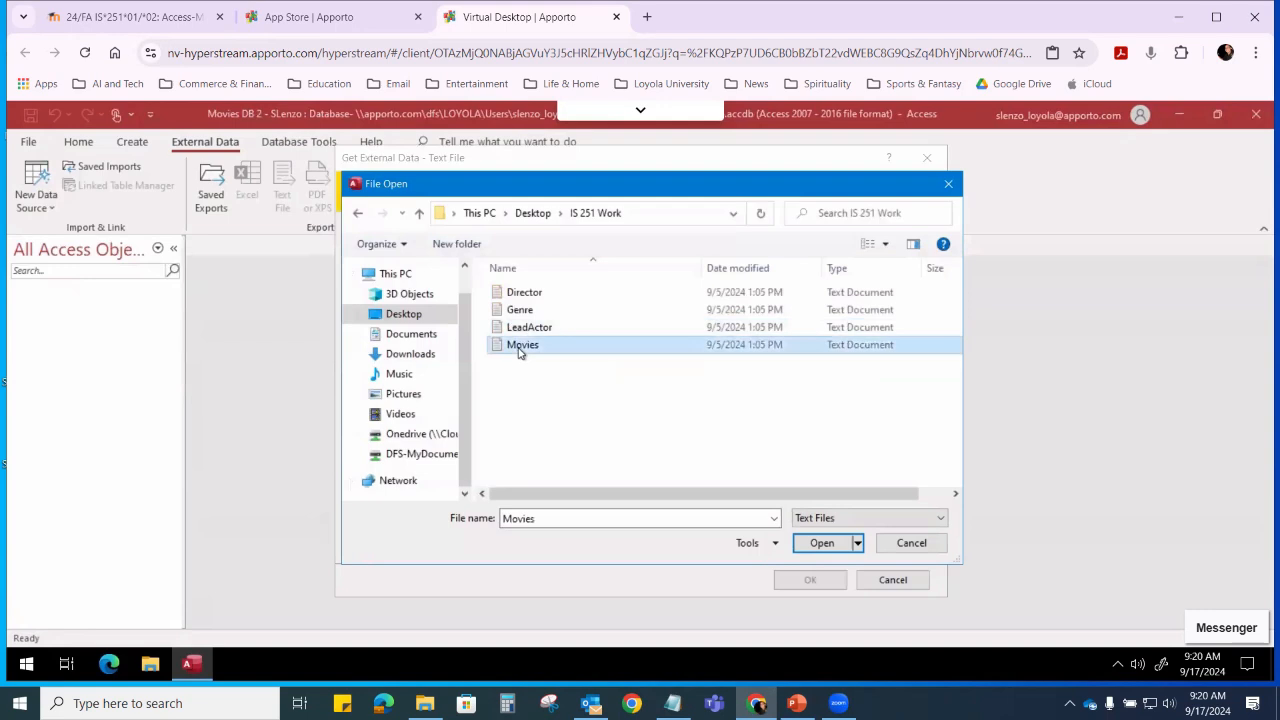
pyautogui.click(822, 543)
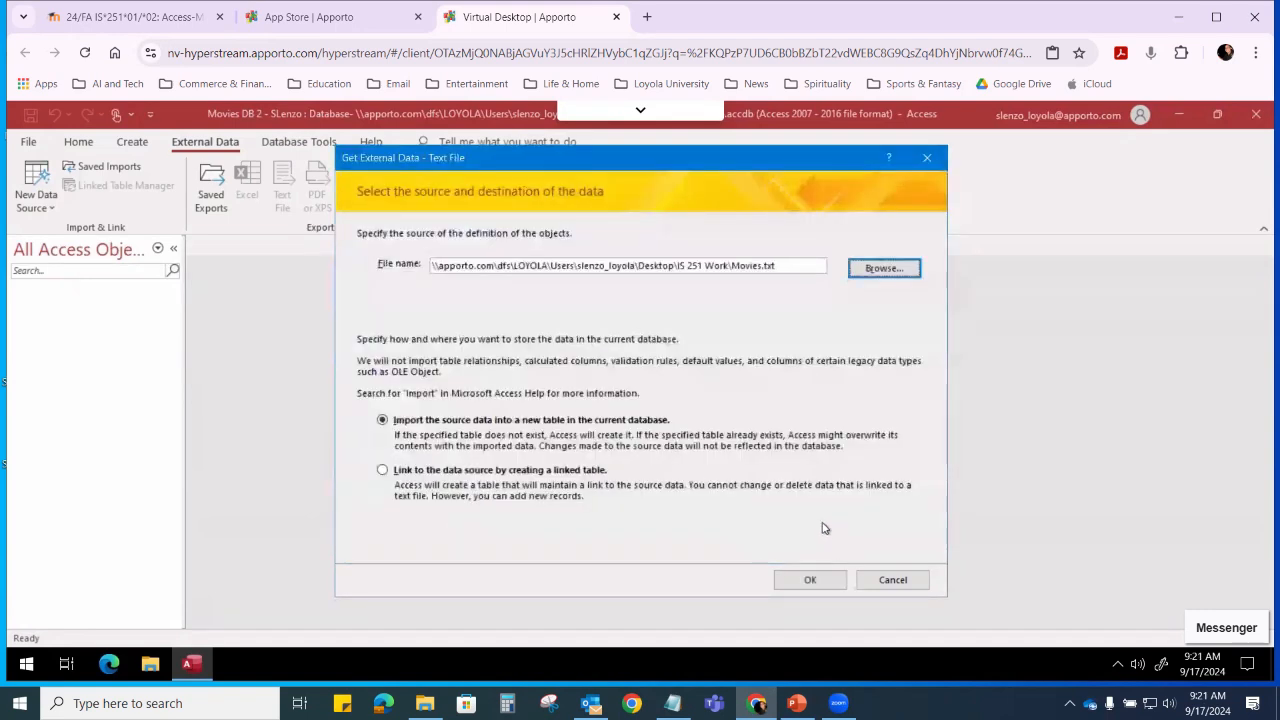
pyautogui.click(810, 581)
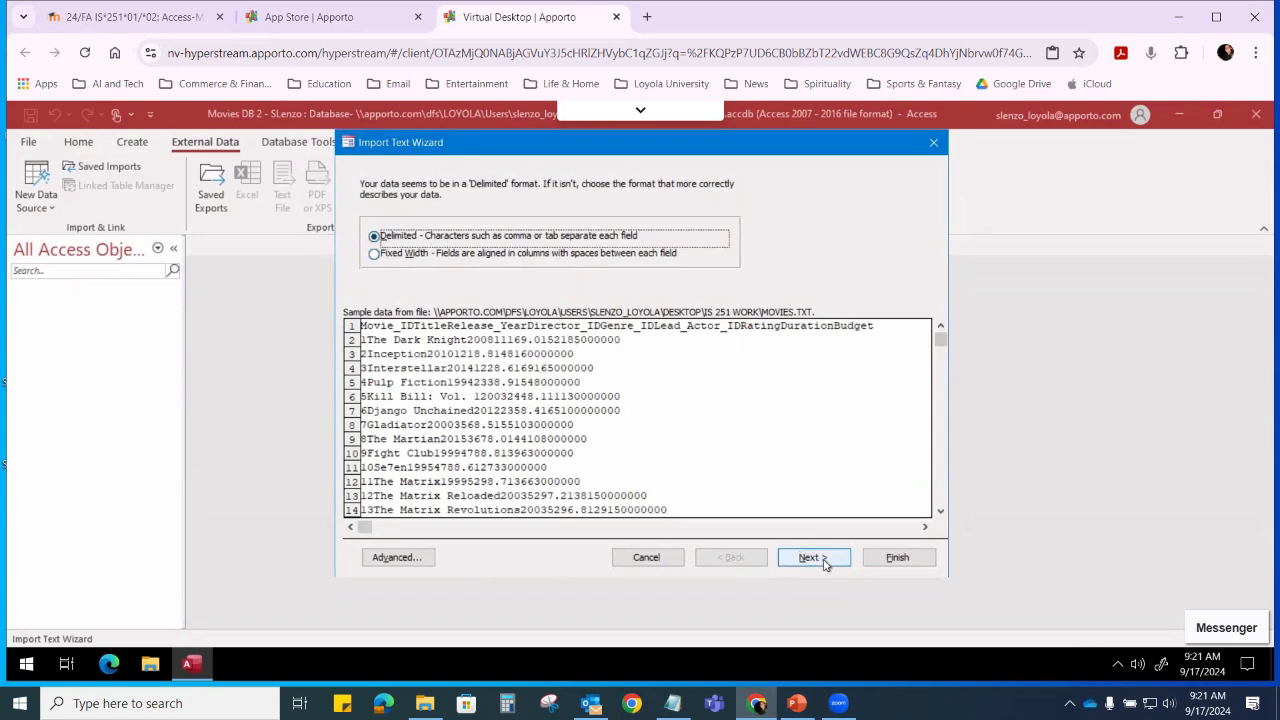
# - Accept the delimited format, use Tab as the delimiter, and mark the first row as containing field names
pyautogui.click(825, 564)
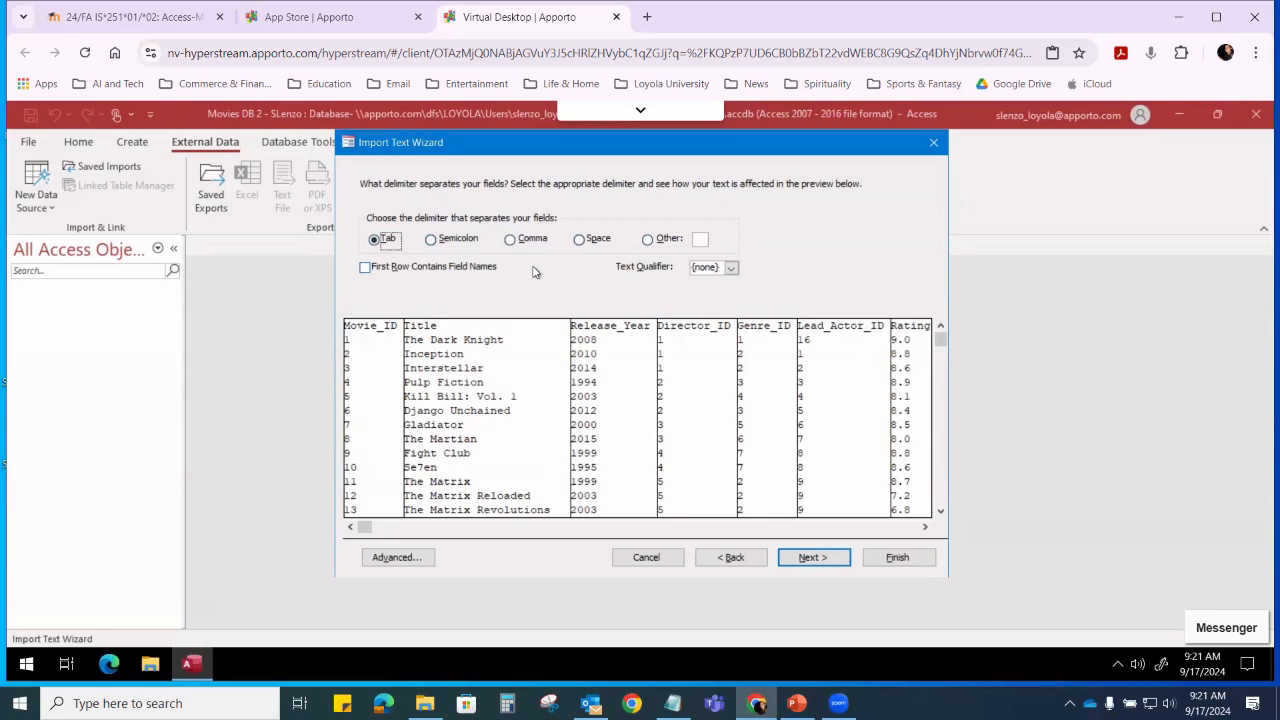
pyautogui.click(432, 240)
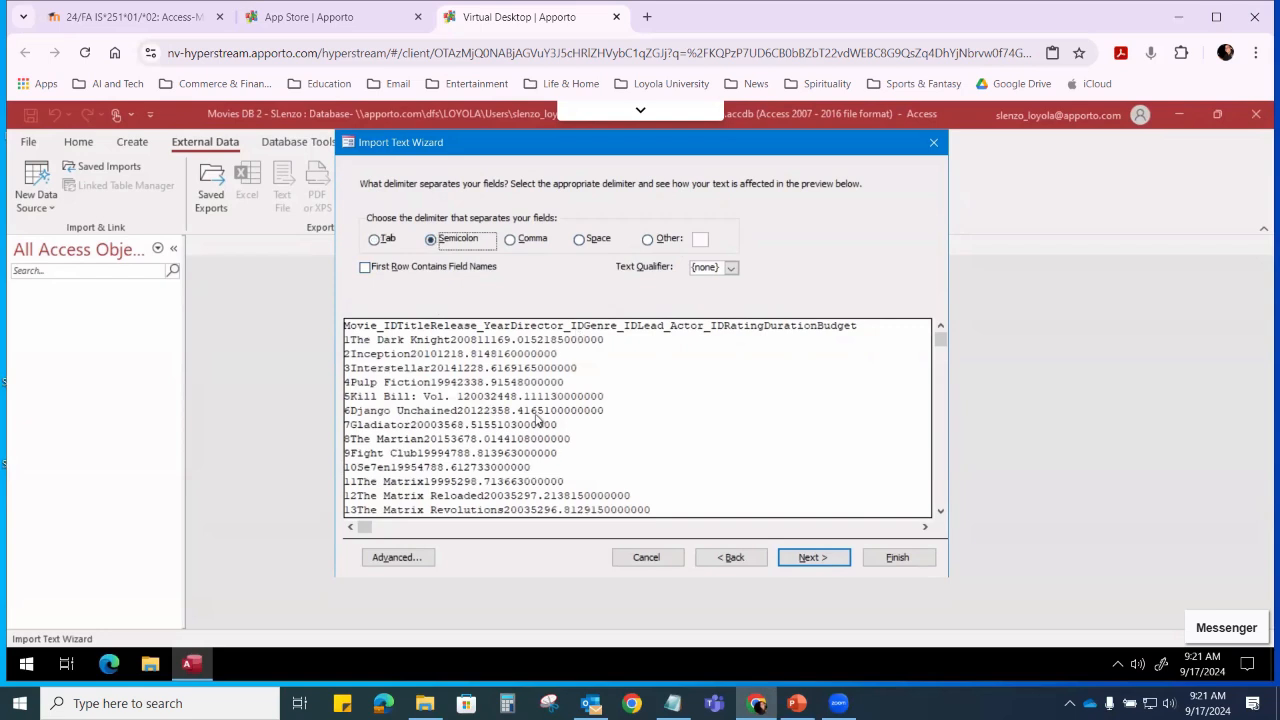
pyautogui.click(375, 241)
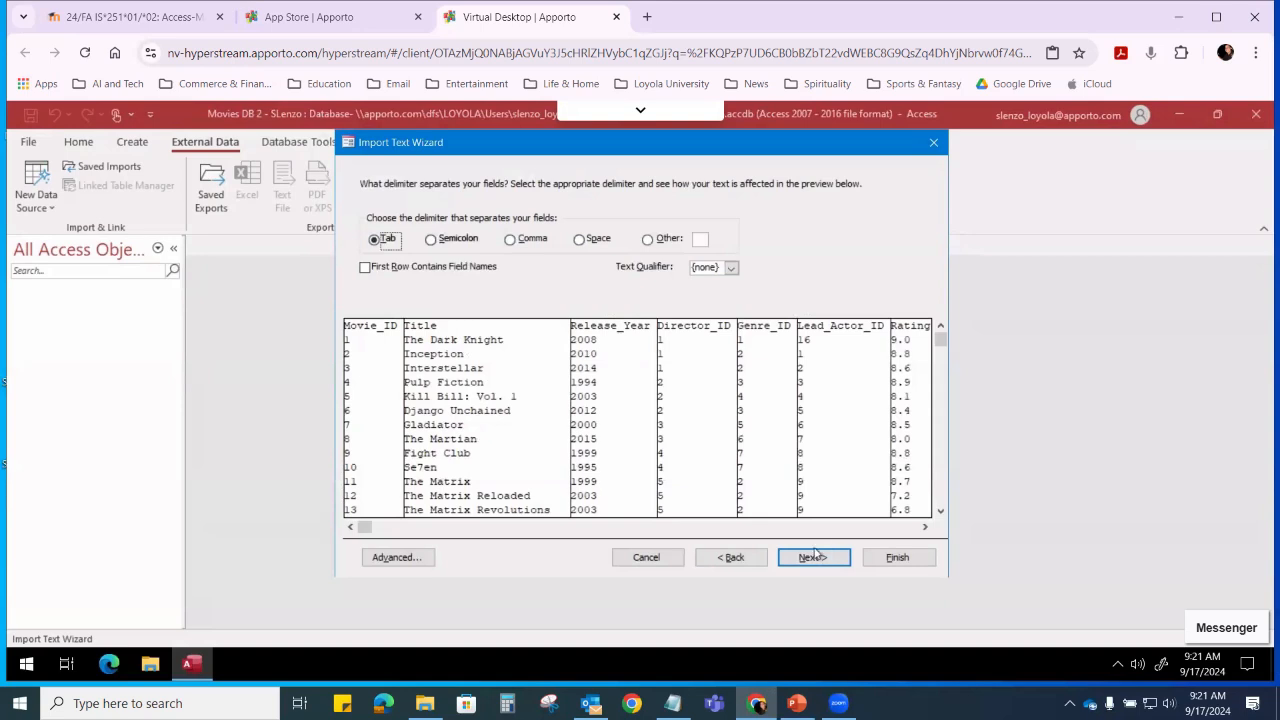
pyautogui.click(365, 268)
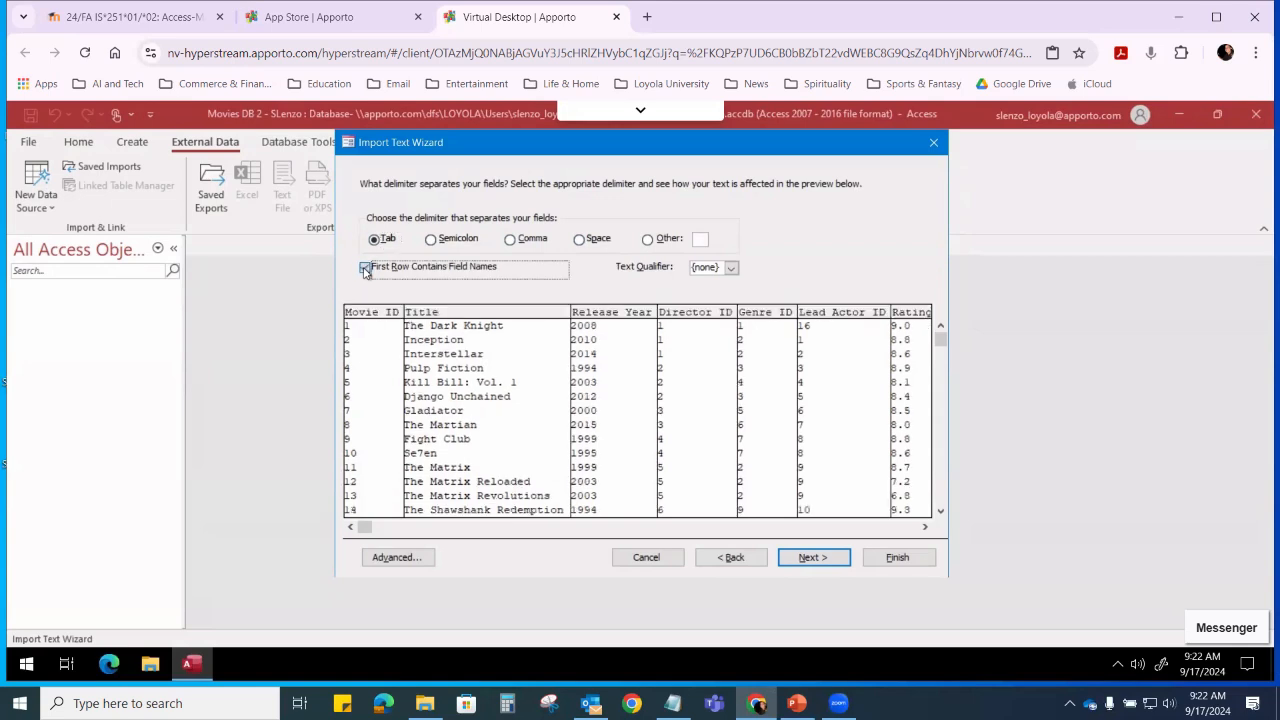
pyautogui.click(365, 268)
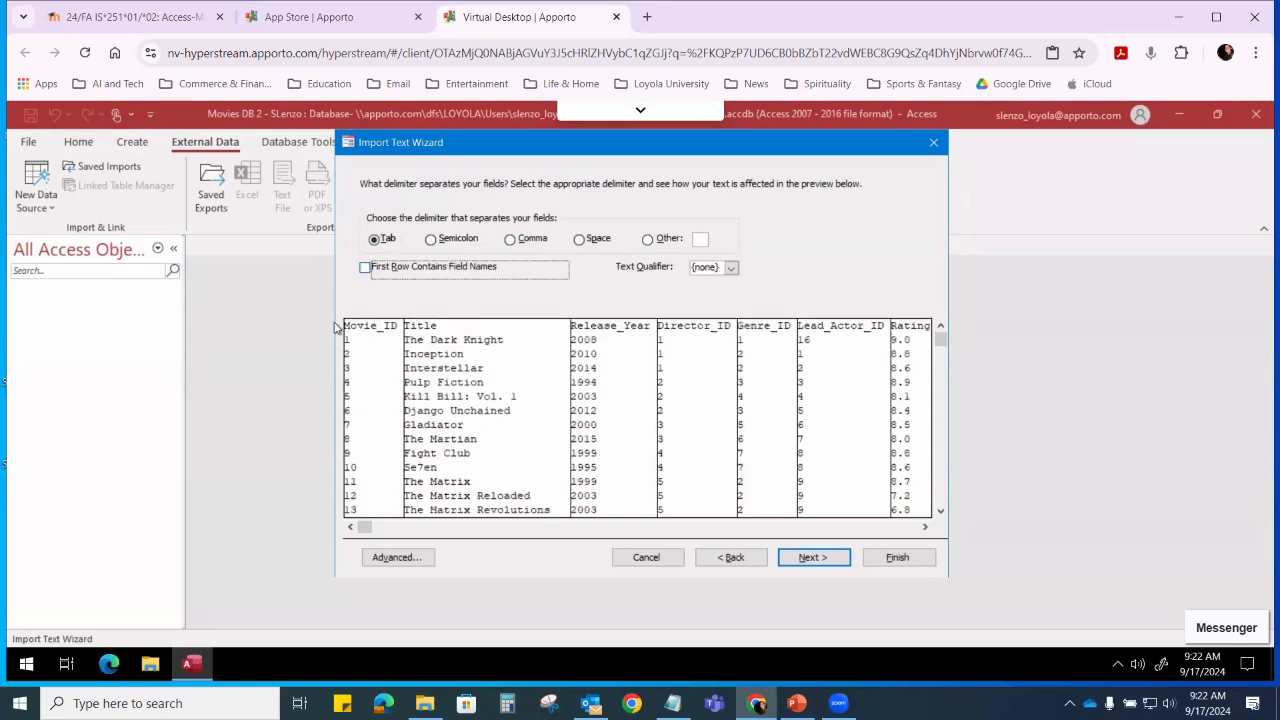
pyautogui.click(364, 268)
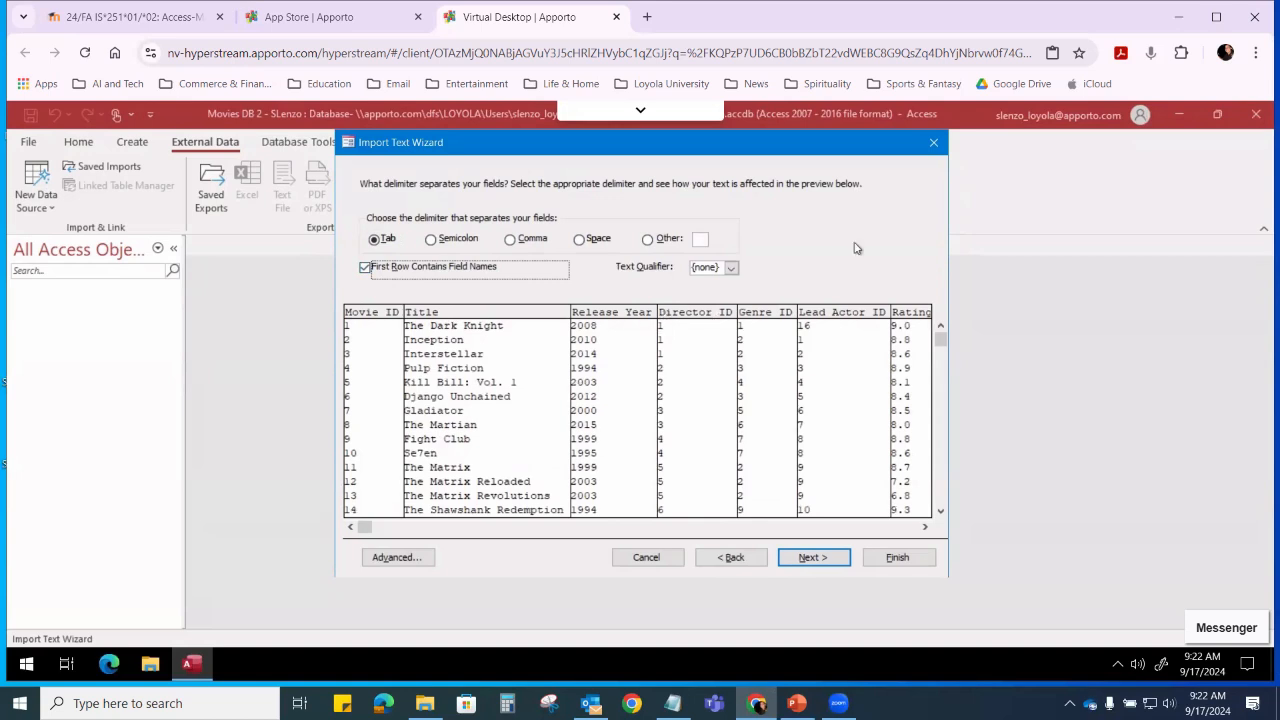
pyautogui.click(815, 563)
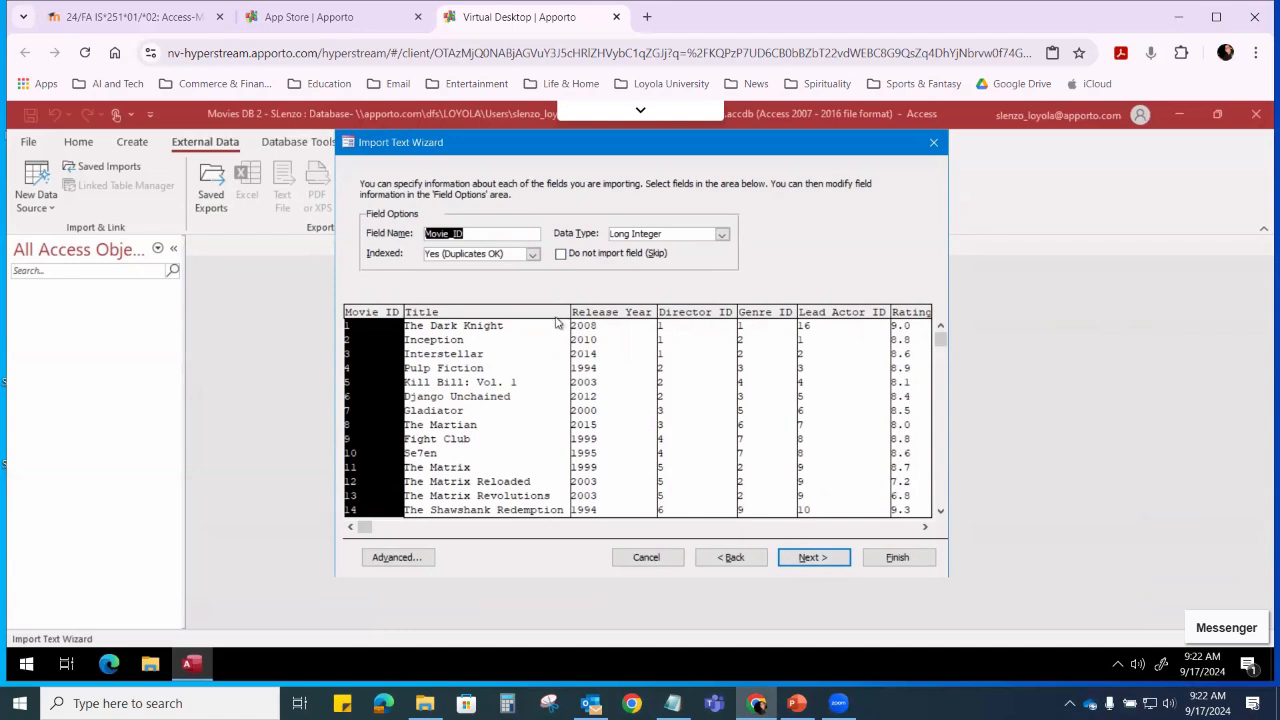
# - Review the field options from Title through Lead_Actor_ID and set the Rating field's data type to Long Integer
pyautogui.click(465, 314)
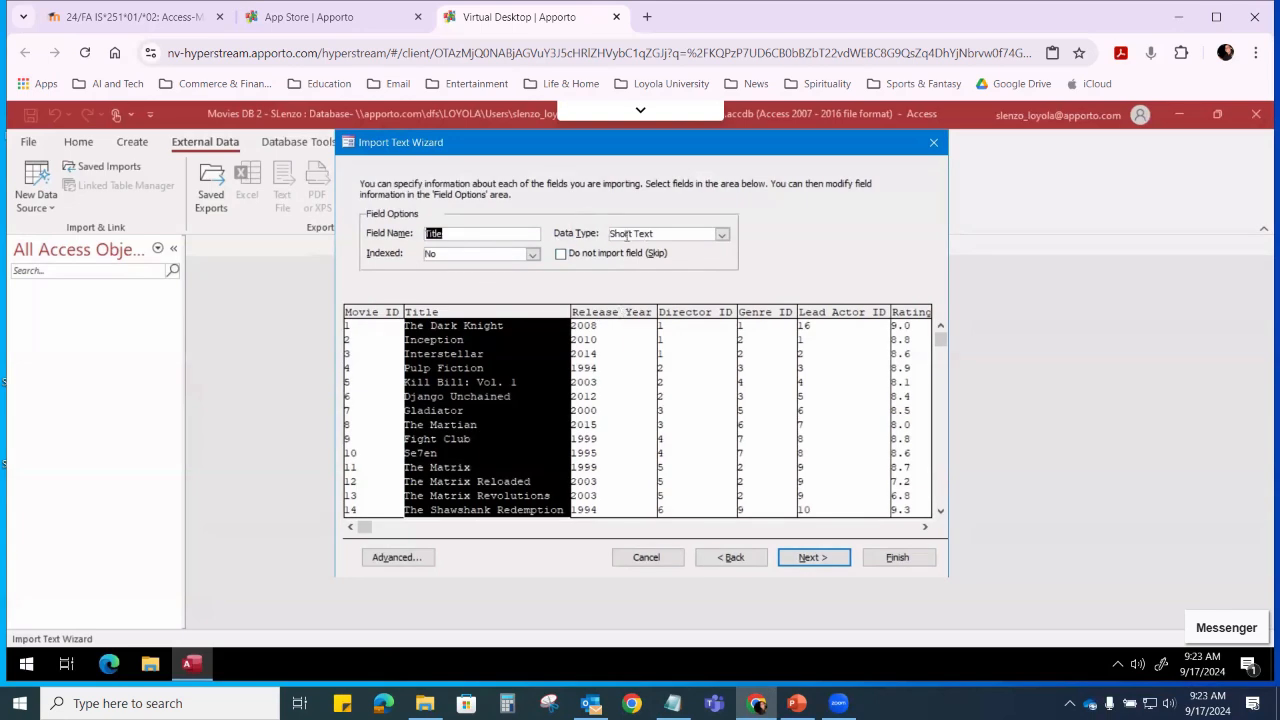
pyautogui.click(618, 313)
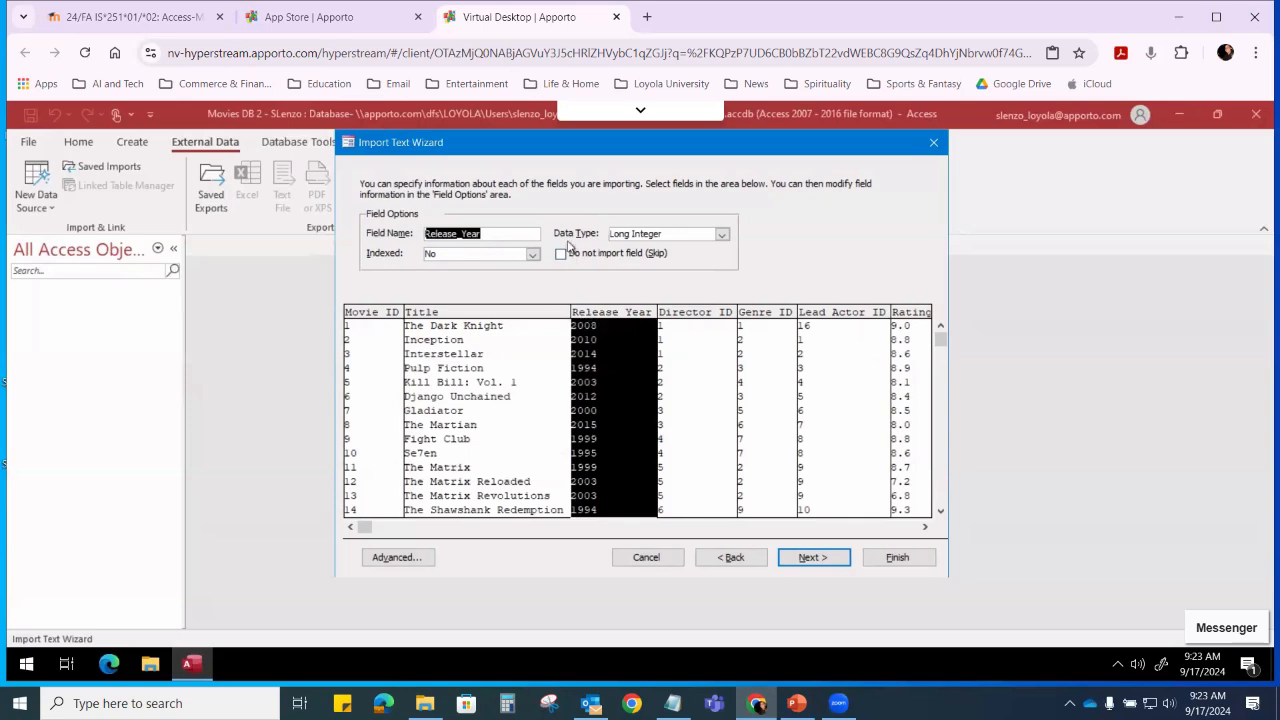
pyautogui.click(700, 315)
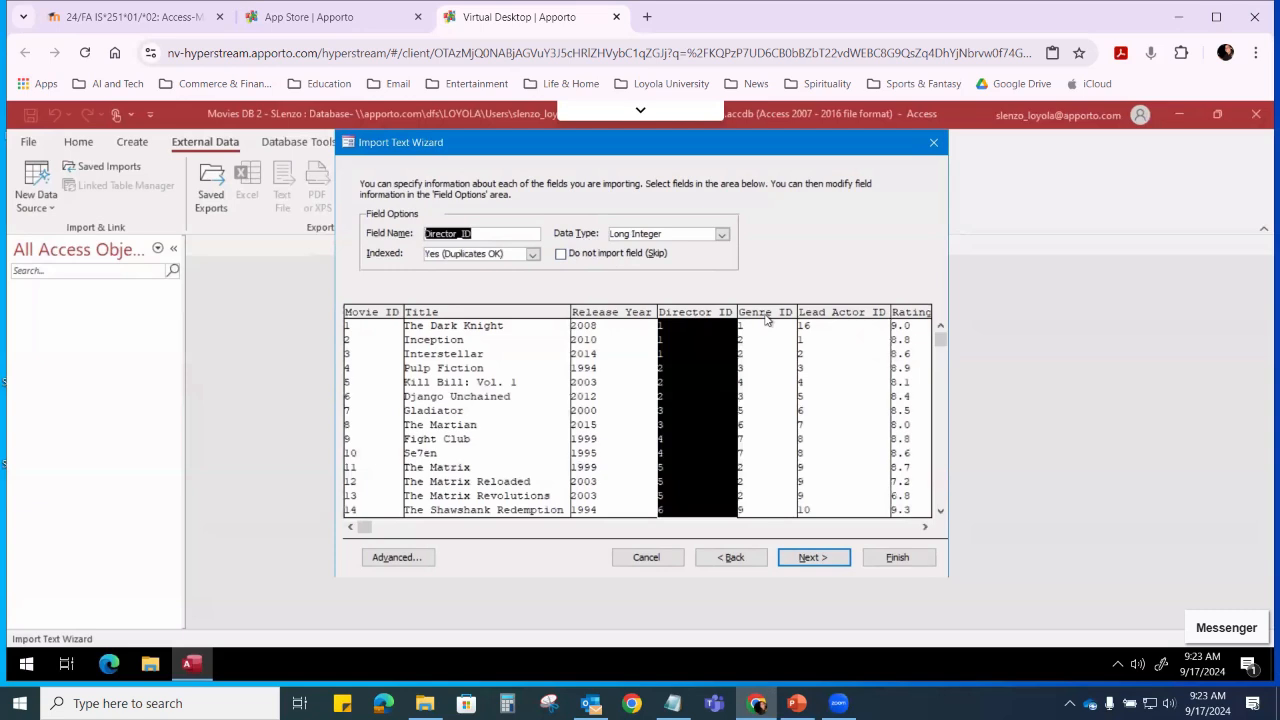
pyautogui.click(768, 313)
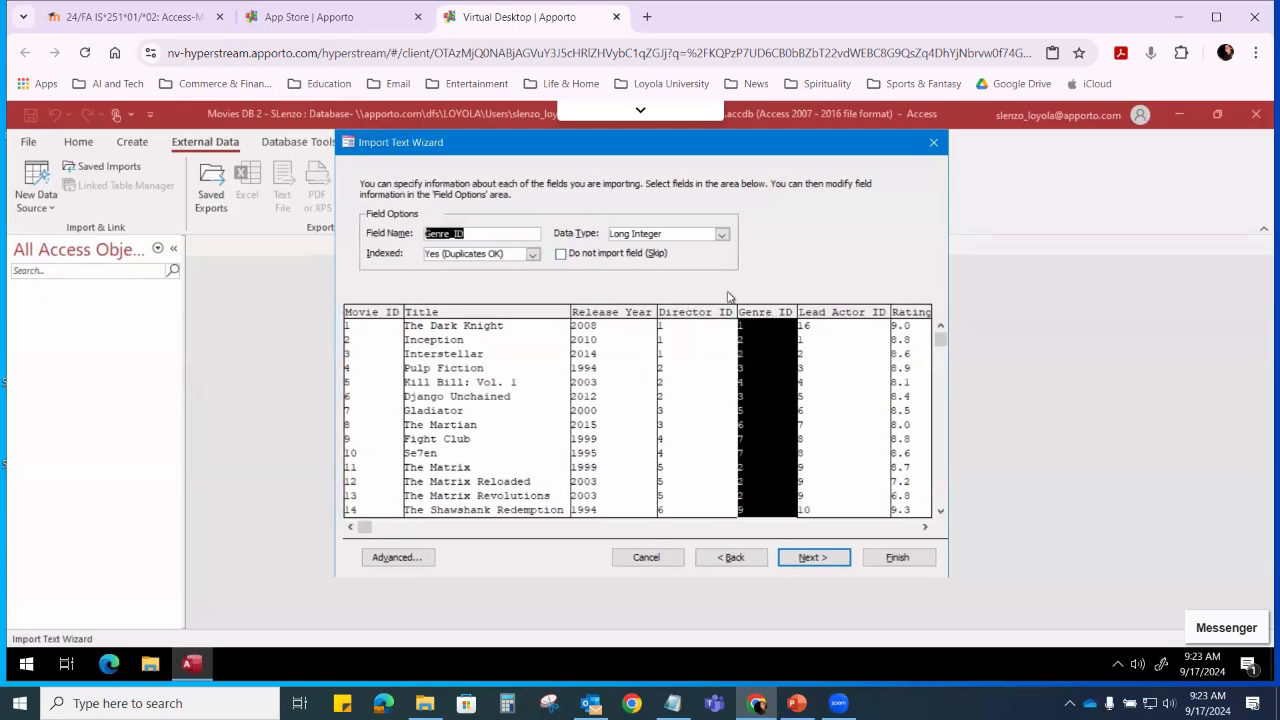
pyautogui.click(818, 314)
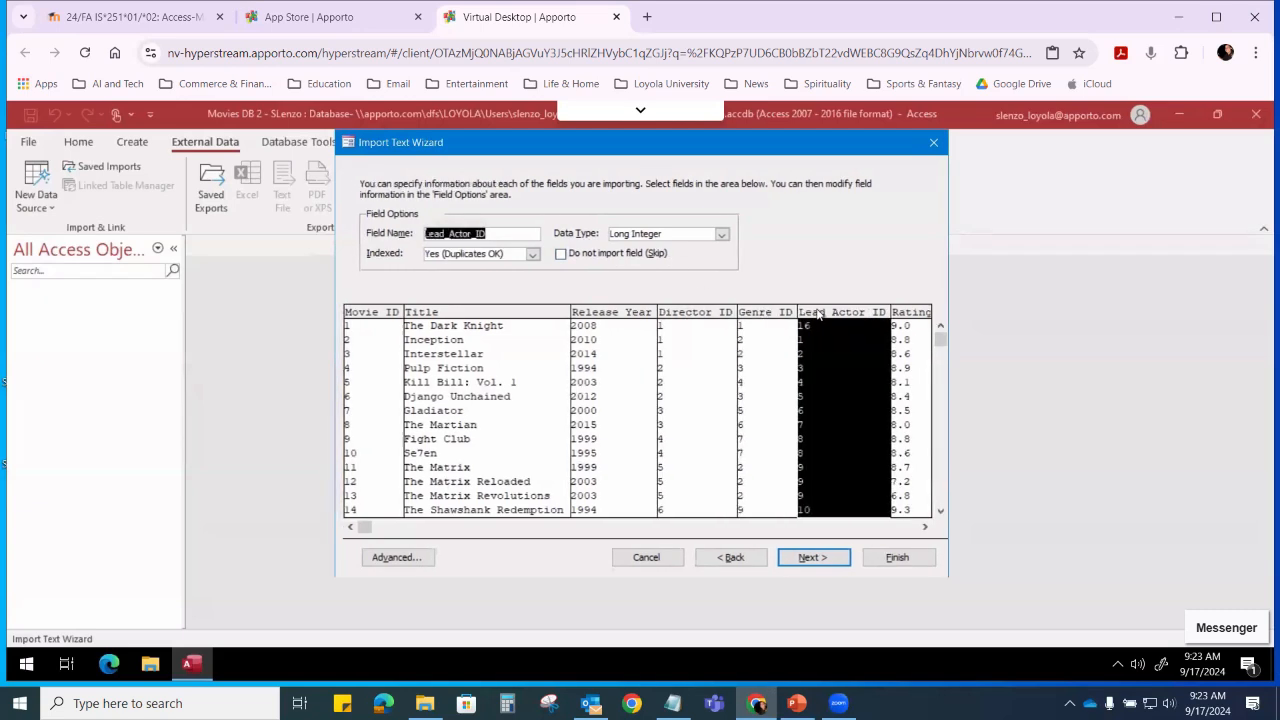
pyautogui.click(906, 318)
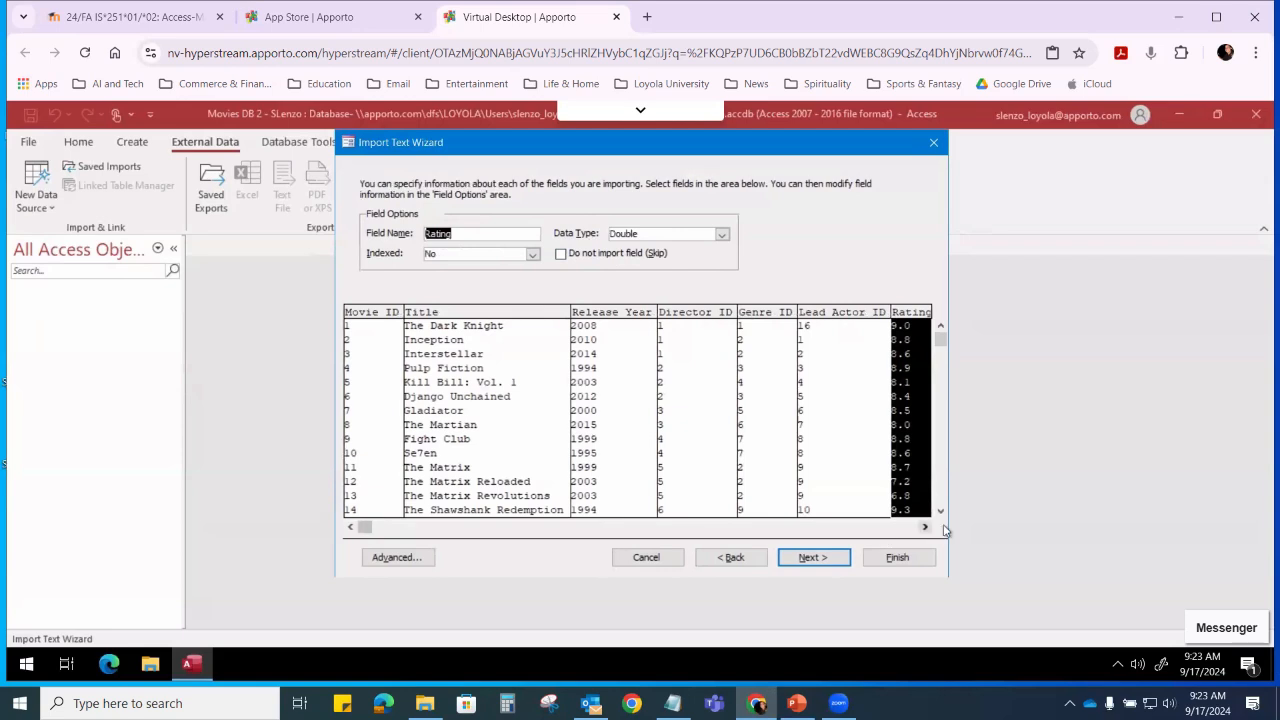
pyautogui.moveTo(927, 528); pyautogui.dragTo(927, 528)
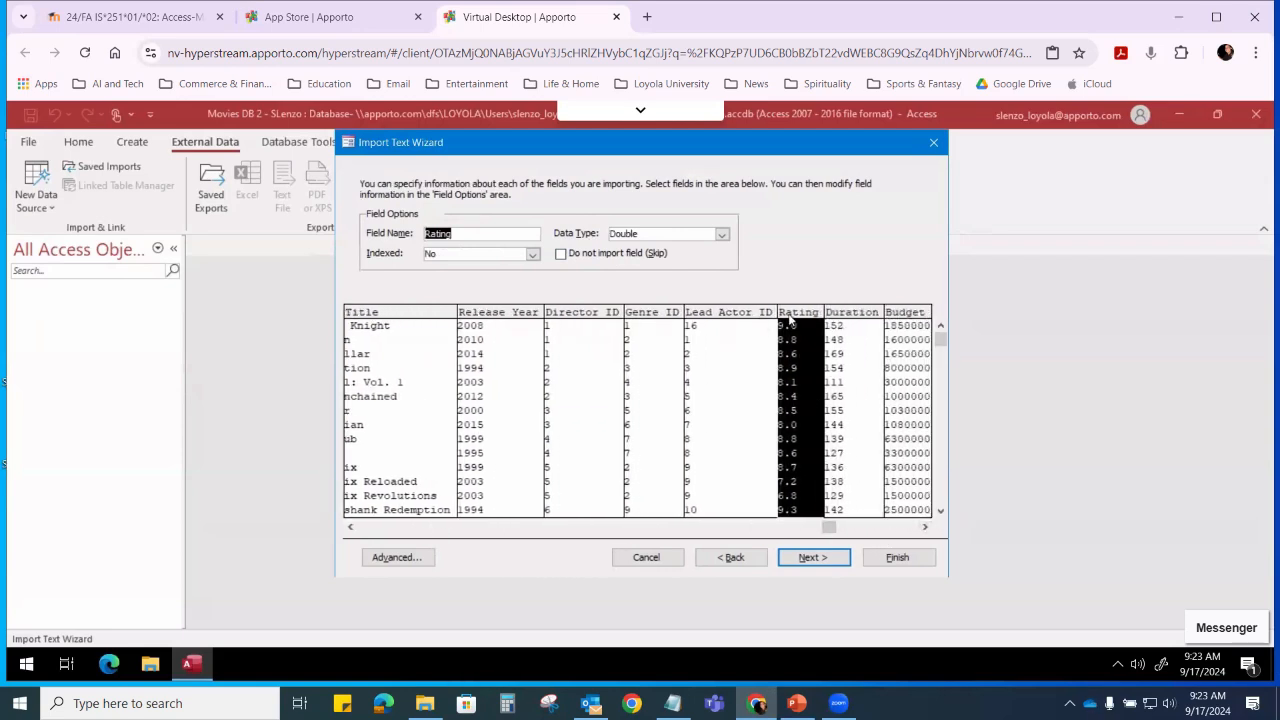
pyautogui.click(721, 234)
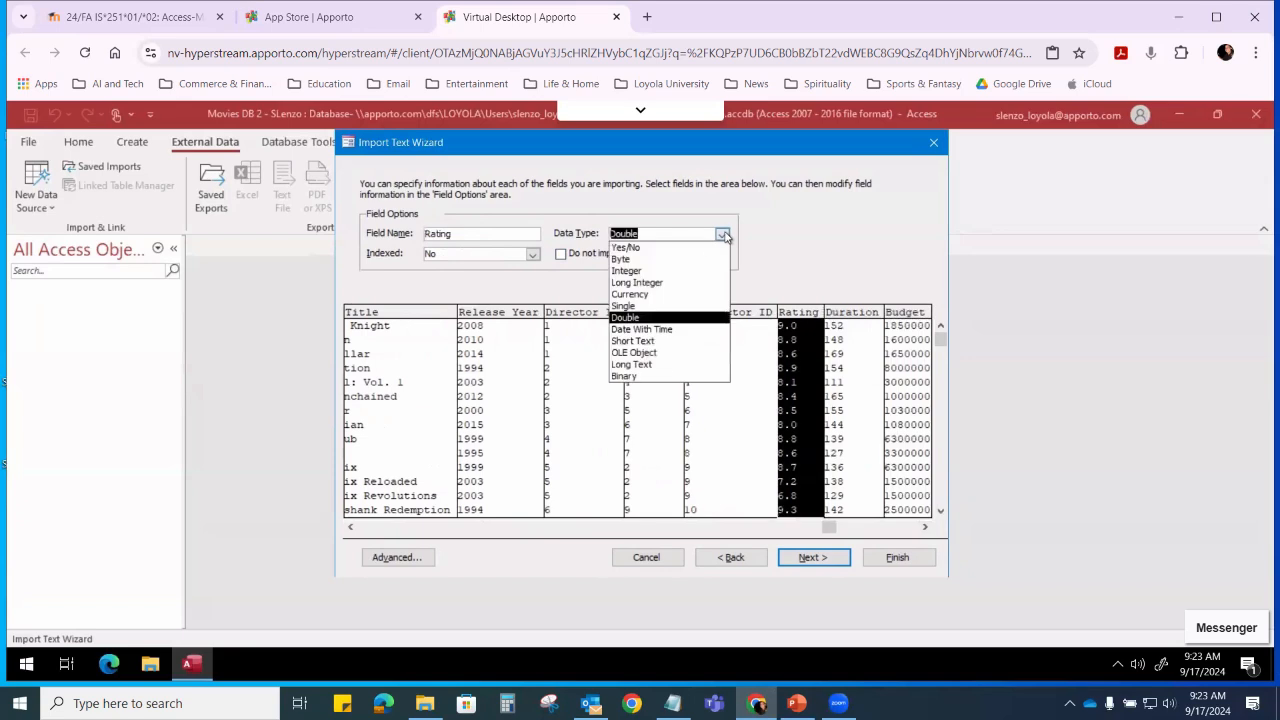
pyautogui.click(676, 277)
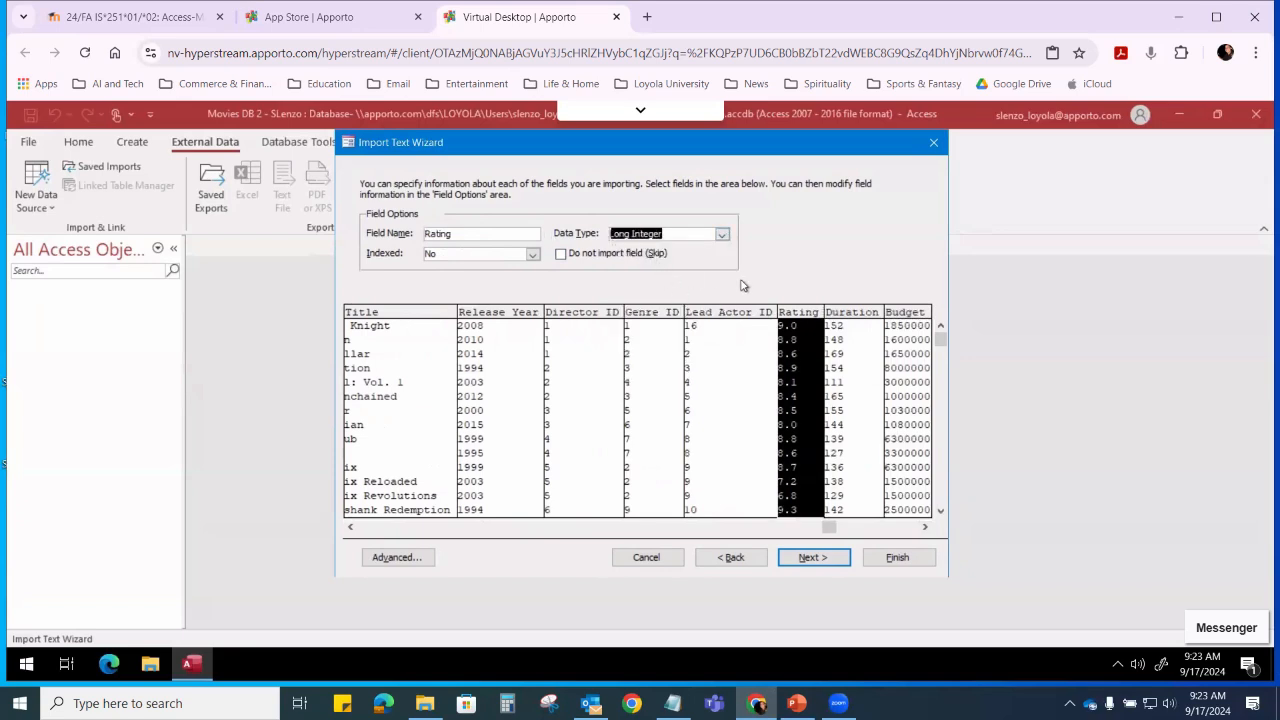
# - Review the Duration and Budget field options and accept the import field settings
pyautogui.click(842, 322)
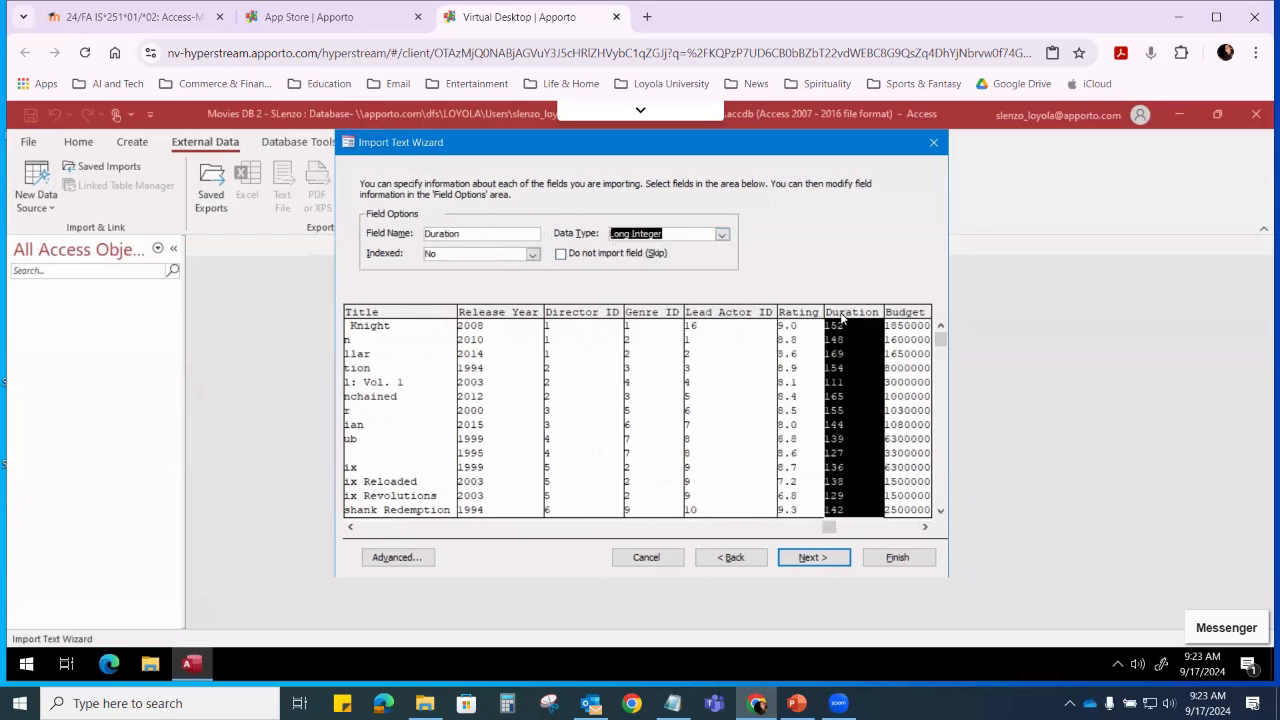
pyautogui.click(893, 322)
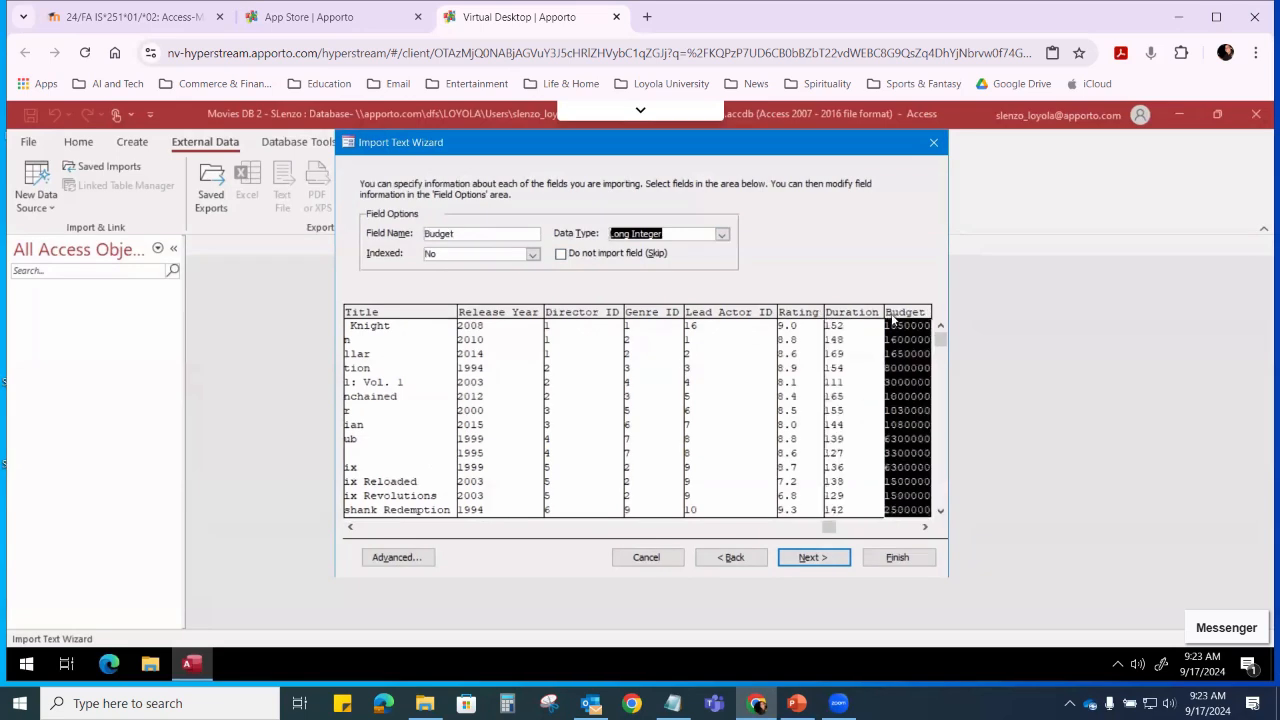
pyautogui.click(925, 527)
pyautogui.click(925, 527)
pyautogui.click(925, 527)
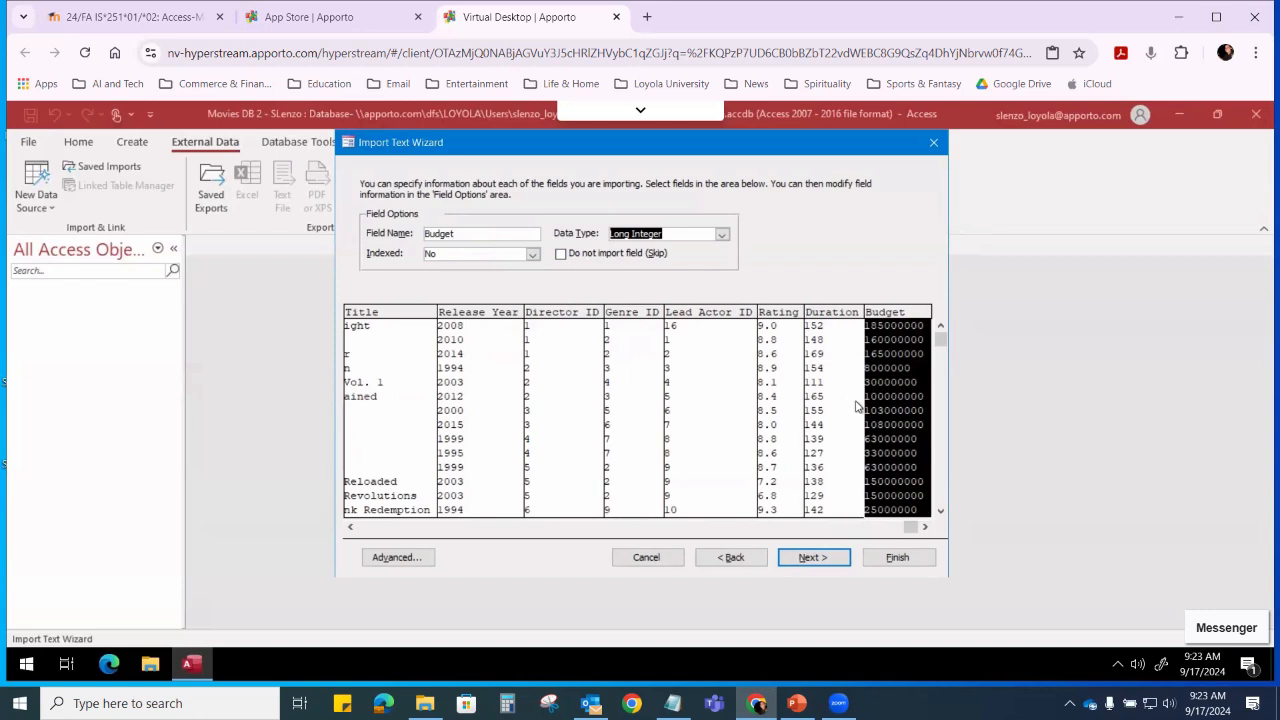
pyautogui.click(807, 558)
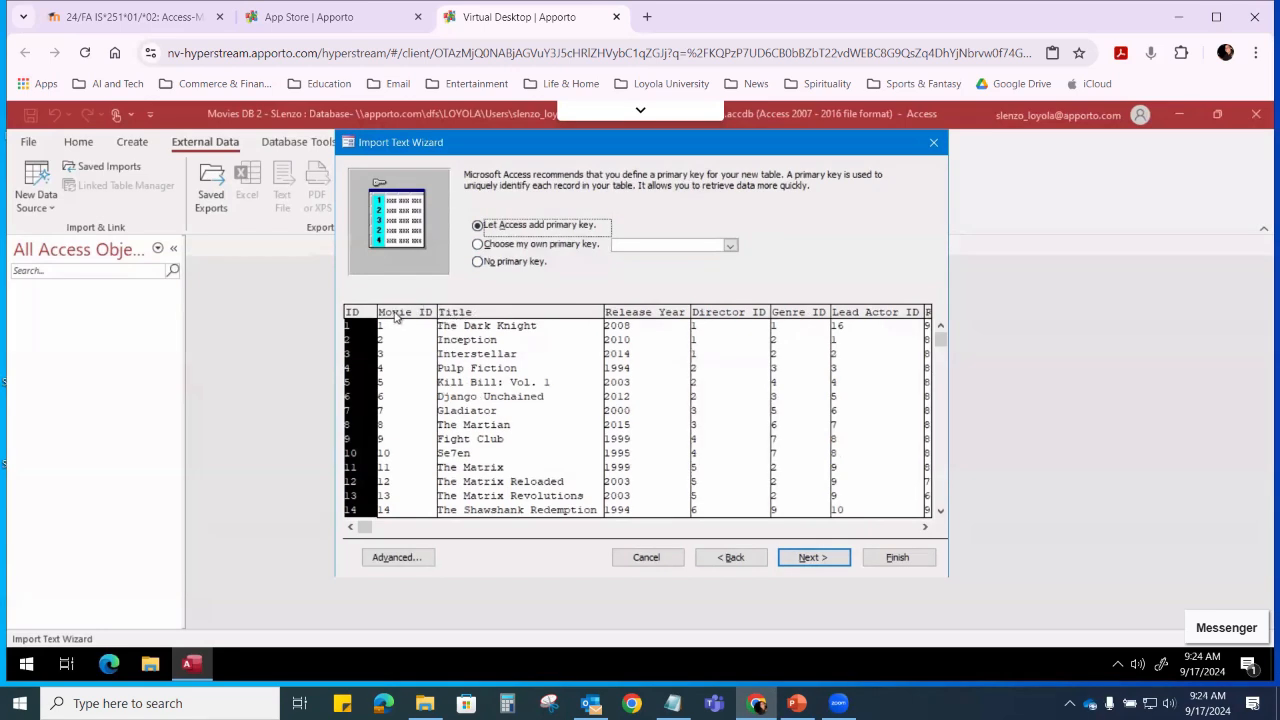
# - Choose a custom primary key for the new table and set it to Movie_ID
pyautogui.click(478, 245)
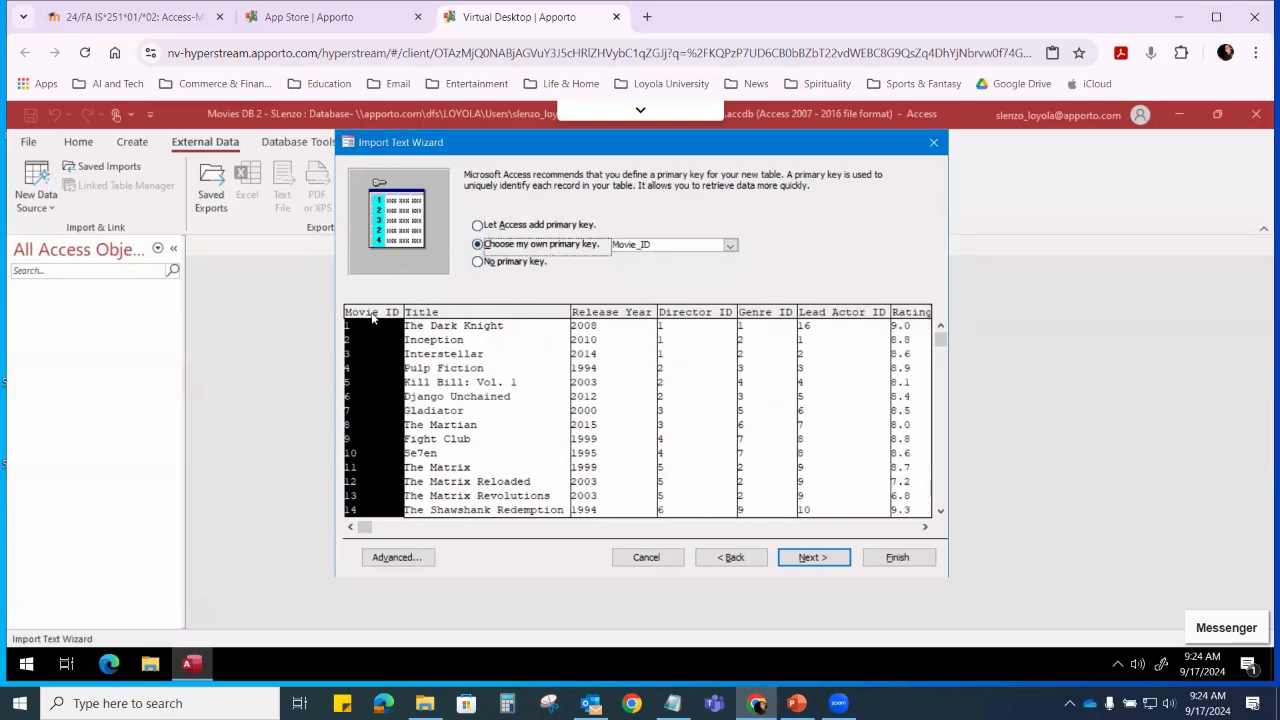
pyautogui.click(480, 316)
pyautogui.click(634, 317)
pyautogui.click(663, 317)
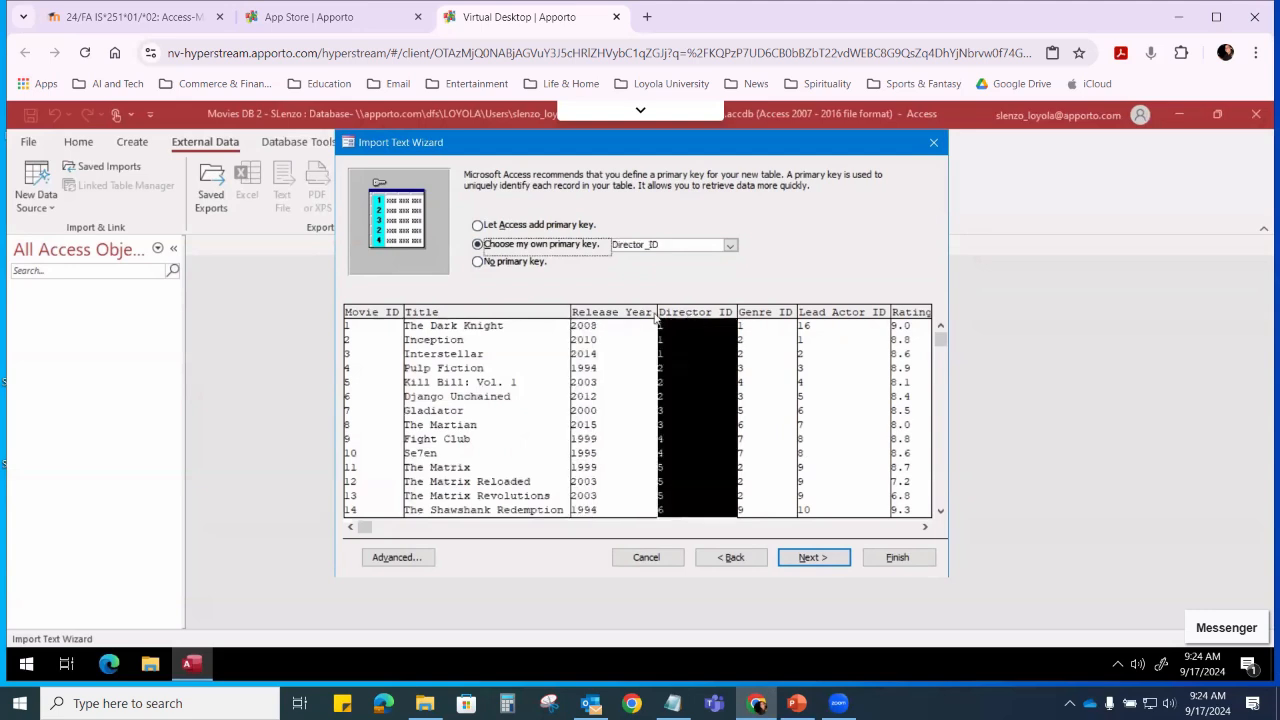
pyautogui.click(376, 316)
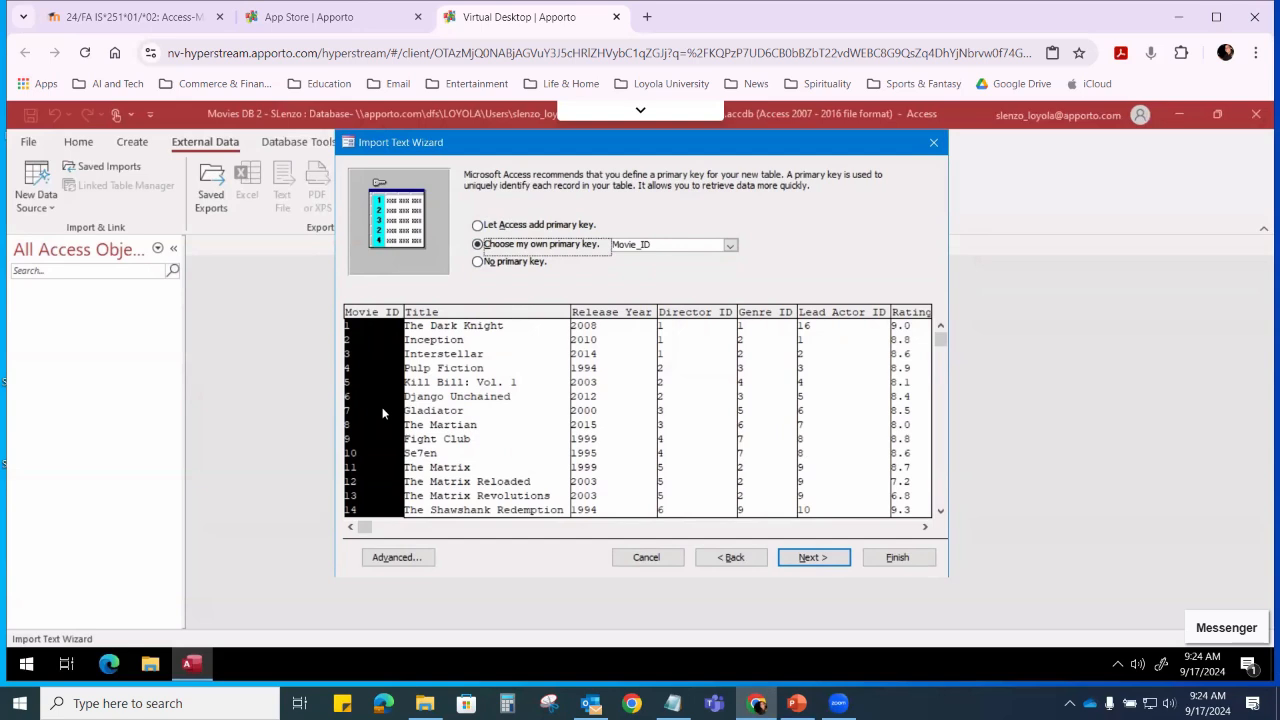
# - Accept the primary key choice and finish the import to a table named Movies without saving the import steps
pyautogui.click(813, 557)
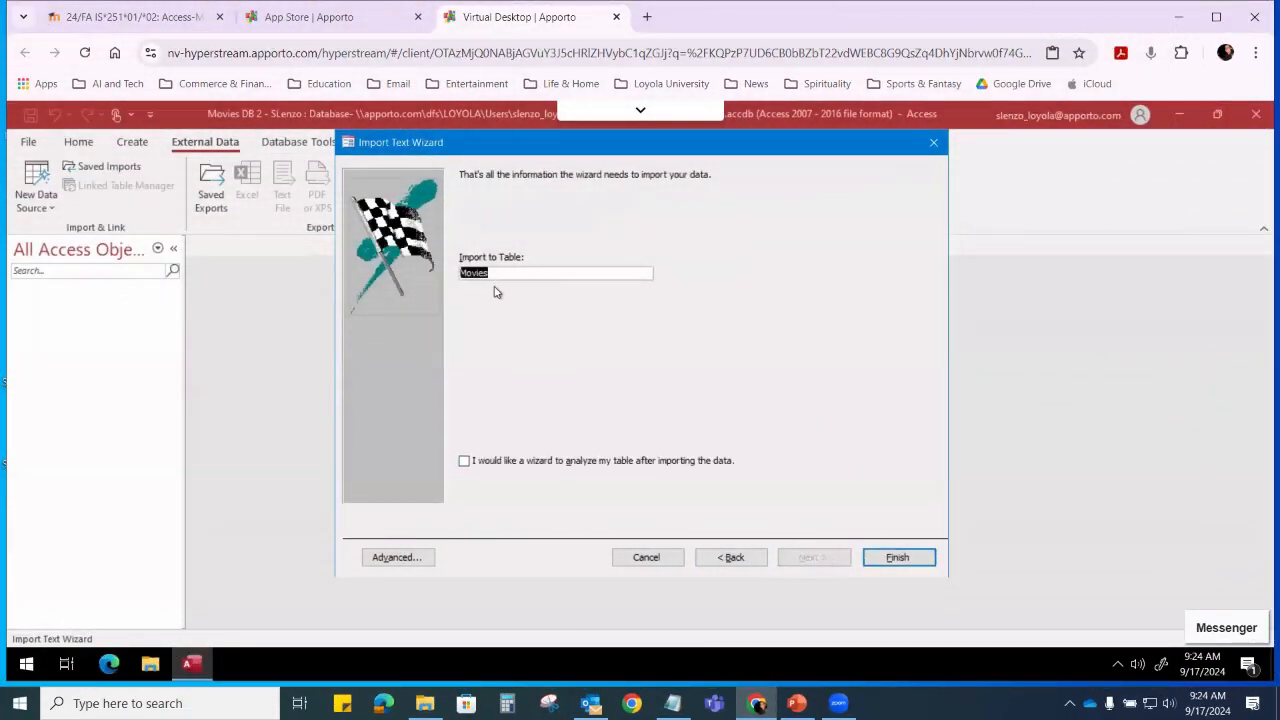
pyautogui.click(505, 274)
pyautogui.click(897, 557)
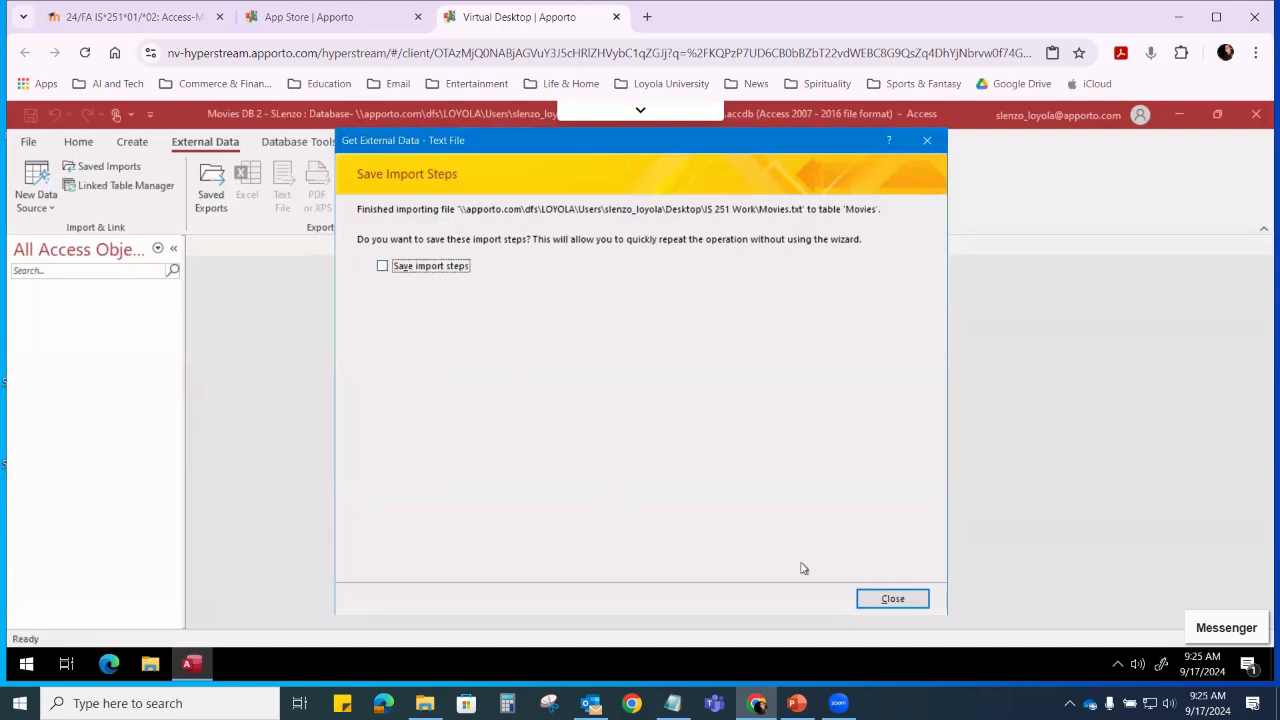
pyautogui.click(889, 598)
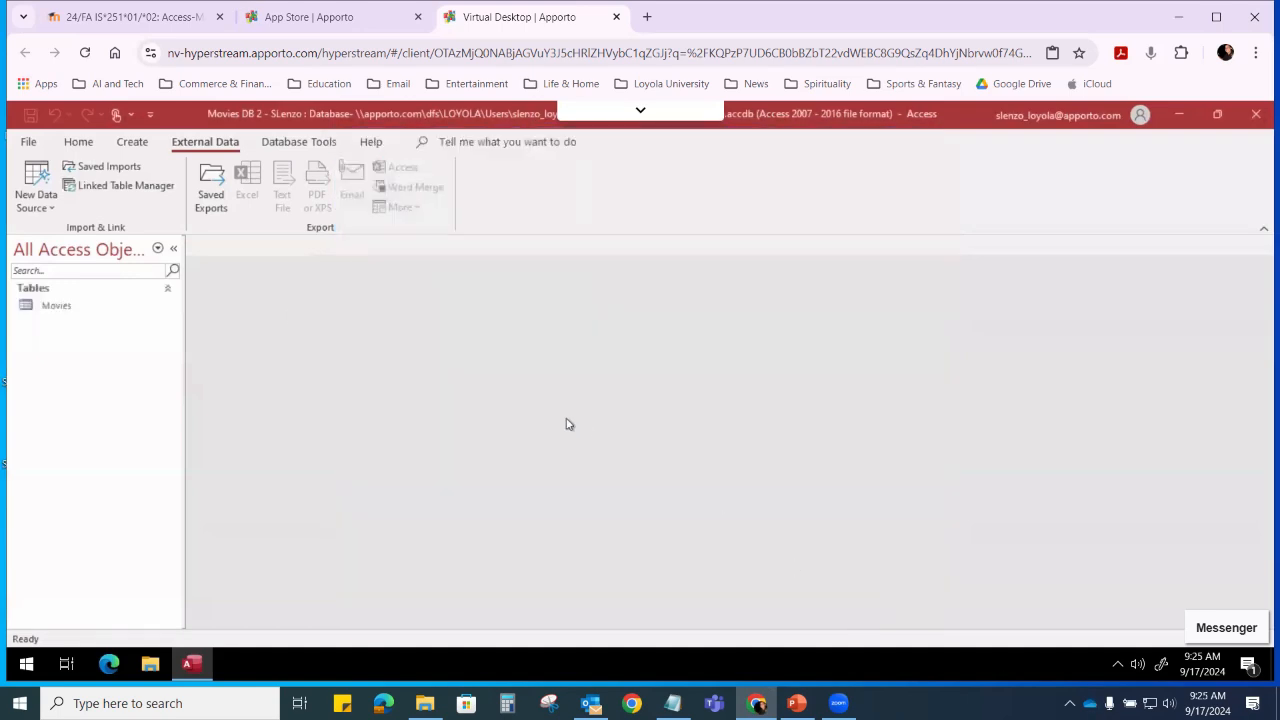
# - Open the imported Movies table and switch it to Design View
pyautogui.doubleClick(48, 308)
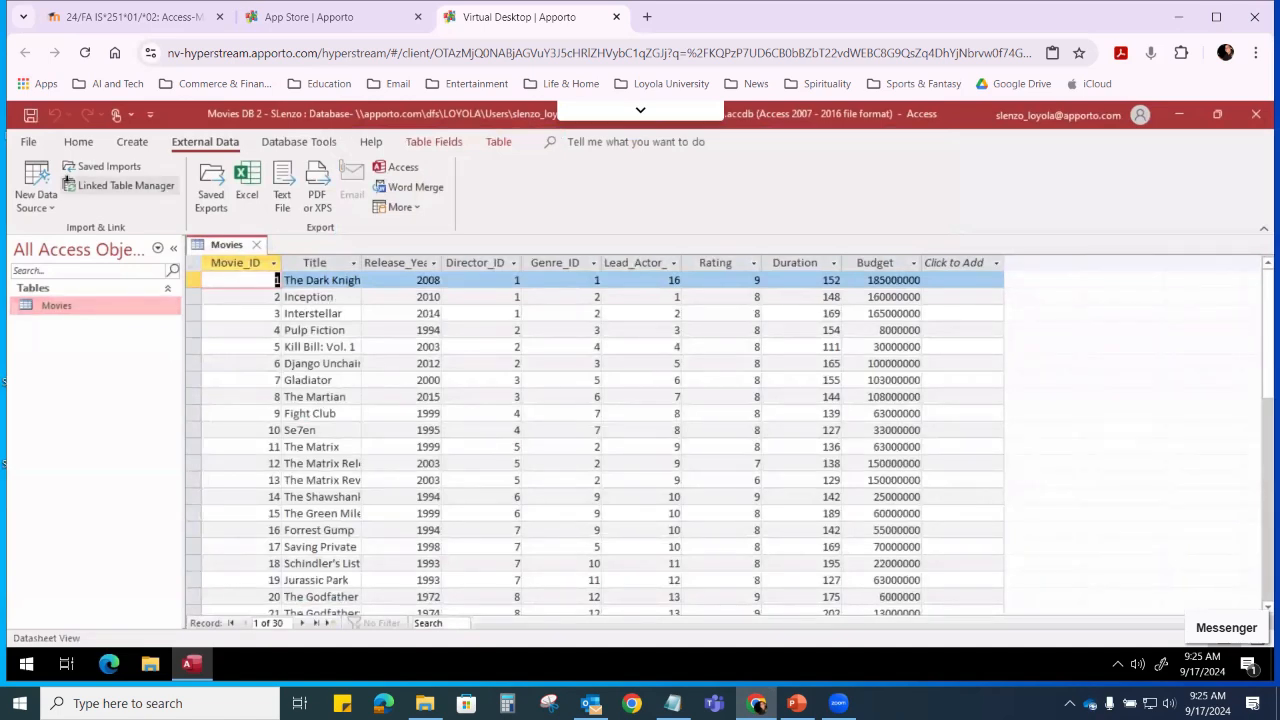
pyautogui.click(75, 142)
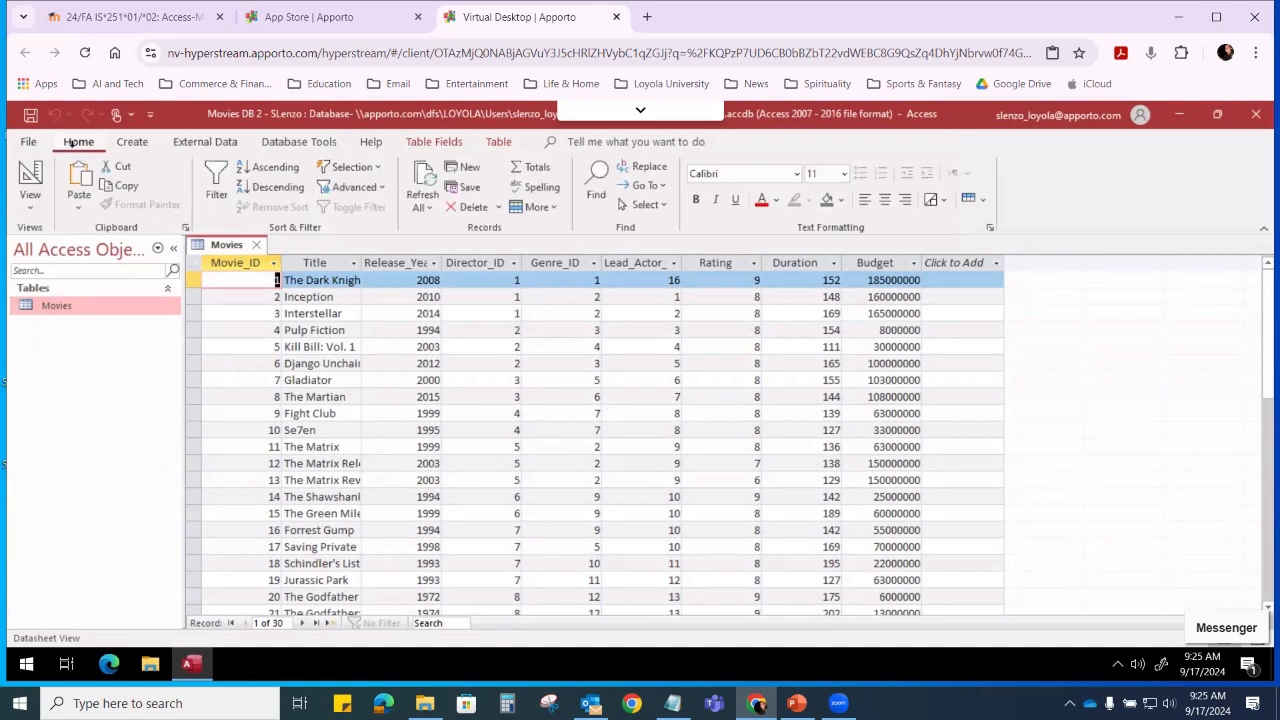
pyautogui.click(30, 172)
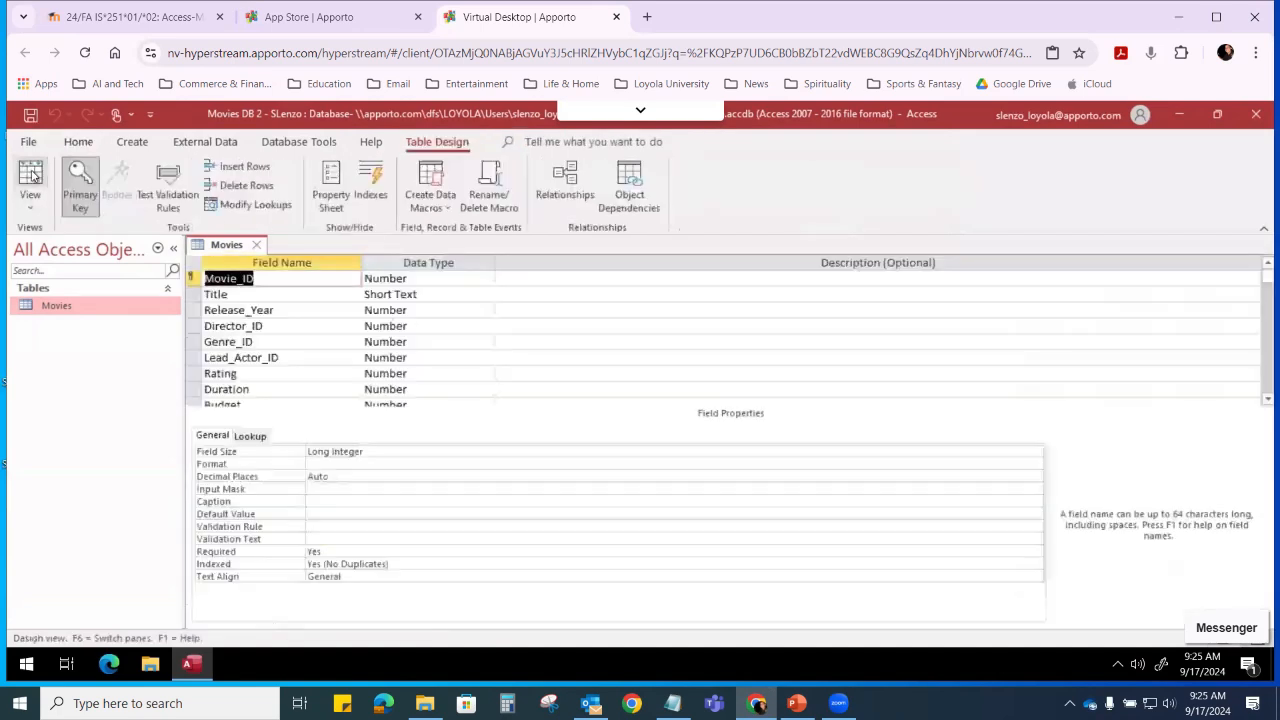
# - Examine the data types of the Movies fields and the properties of the Movie_ID key field, and close the table
pyautogui.click(415, 326)
pyautogui.click(416, 357)
pyautogui.click(419, 389)
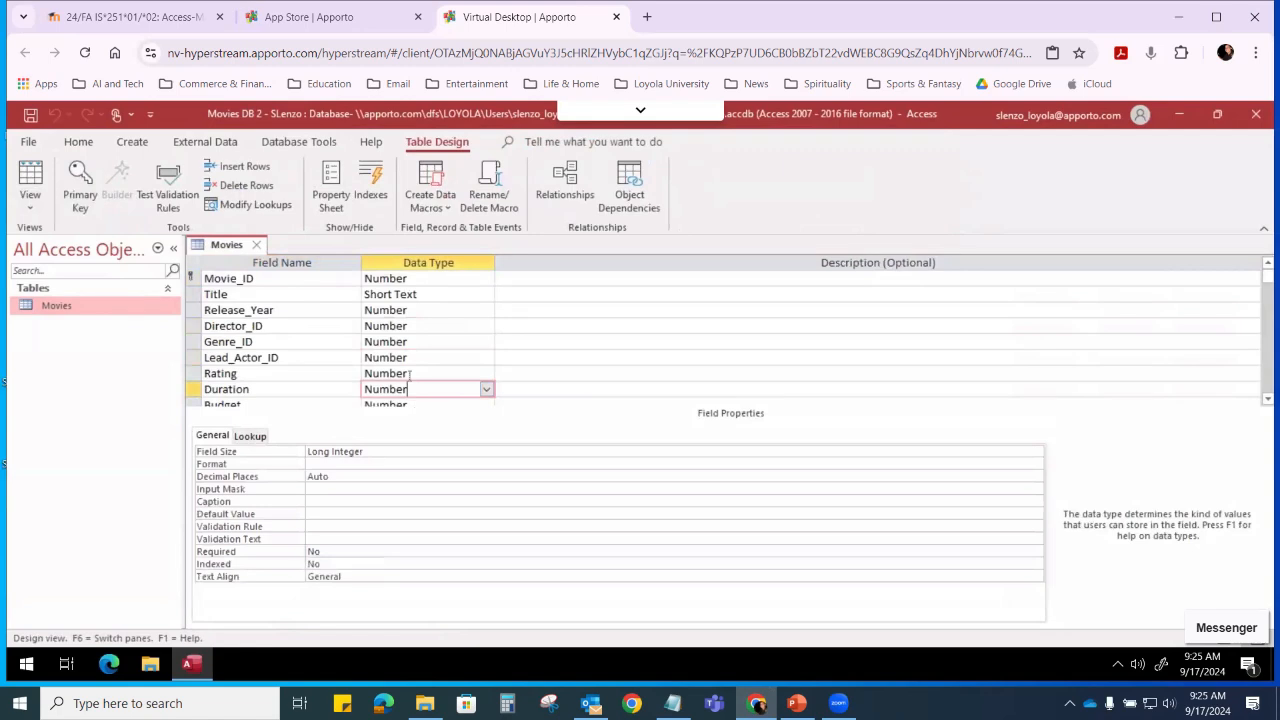
pyautogui.click(405, 326)
pyautogui.scroll(-2, 403, 320)
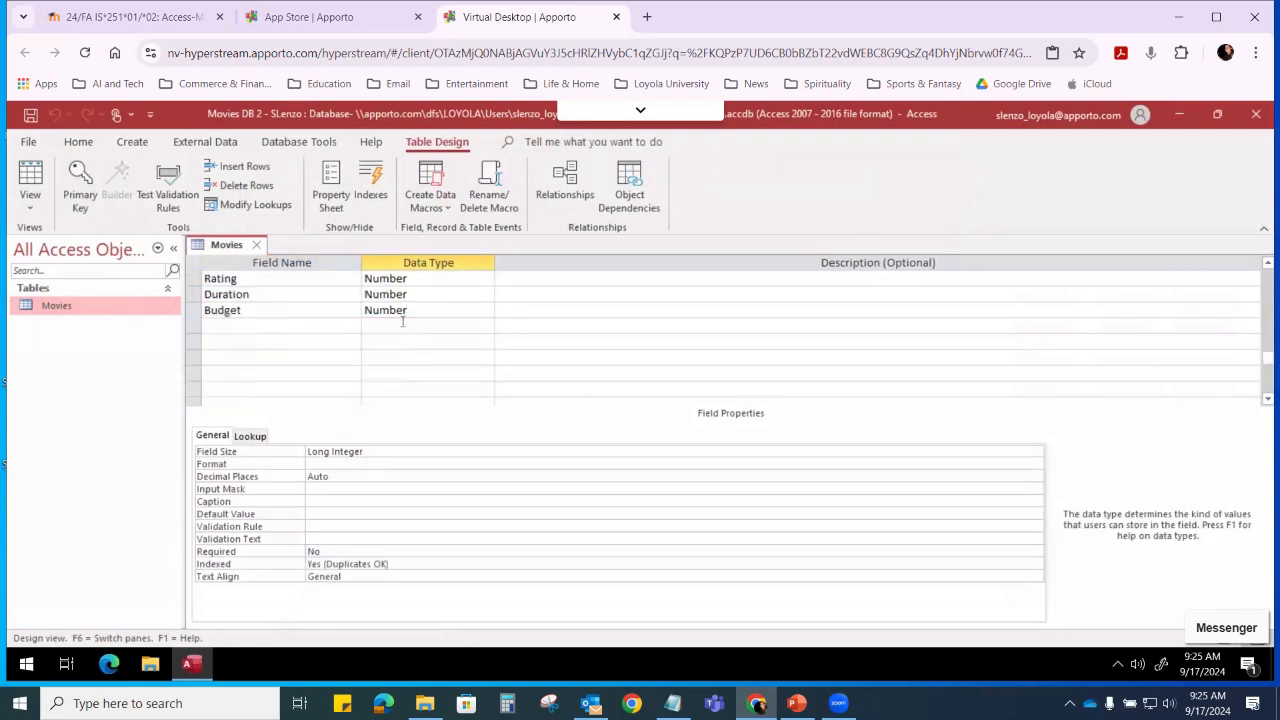
pyautogui.scroll(2, 403, 320)
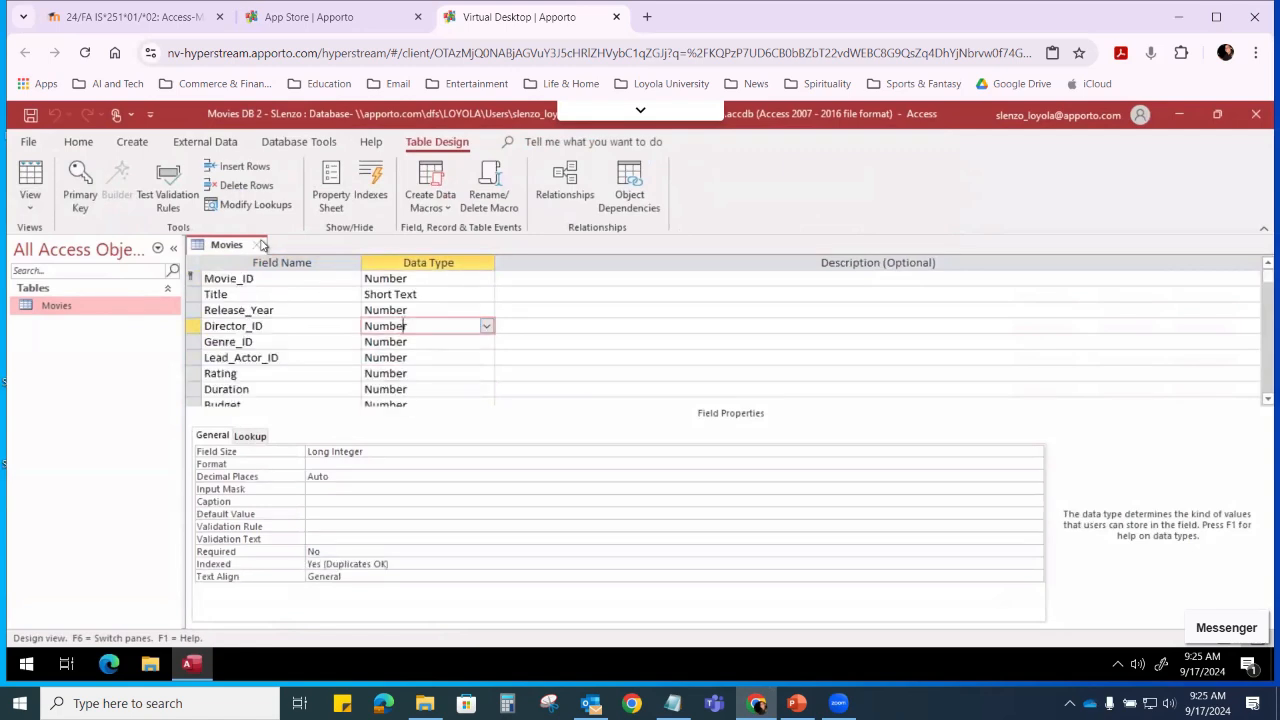
pyautogui.click(229, 280)
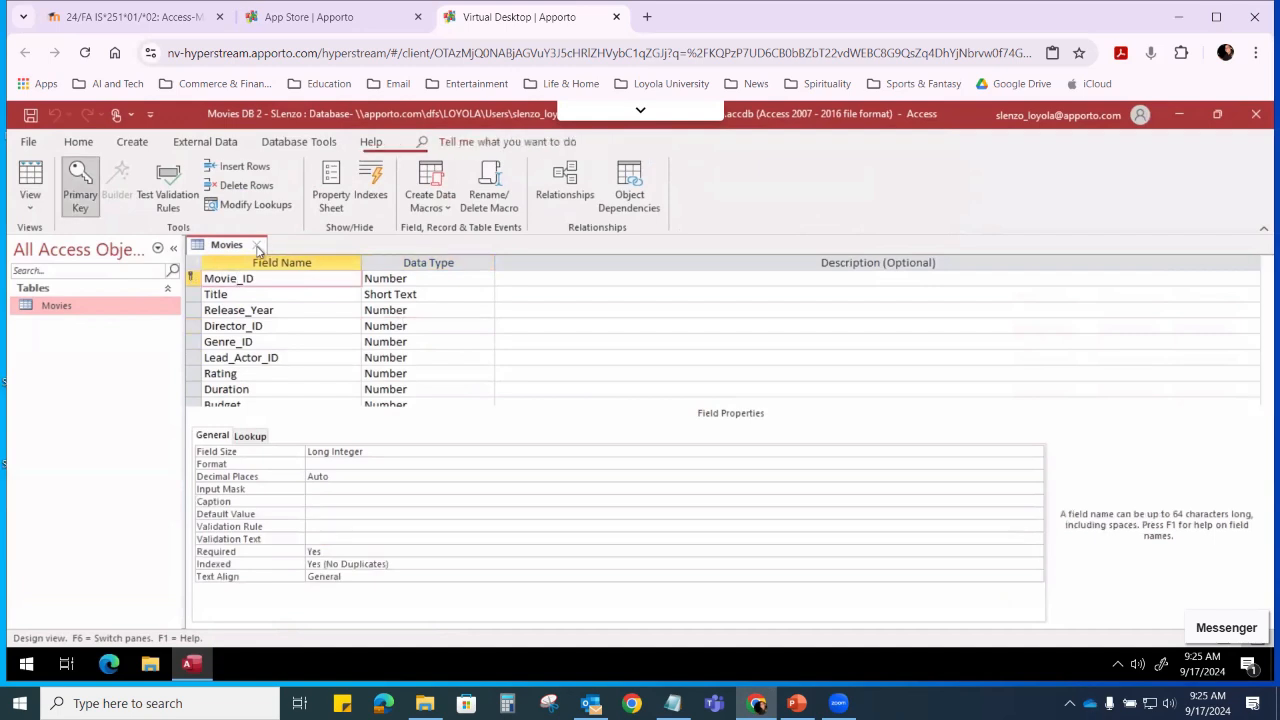
pyautogui.click(257, 249)
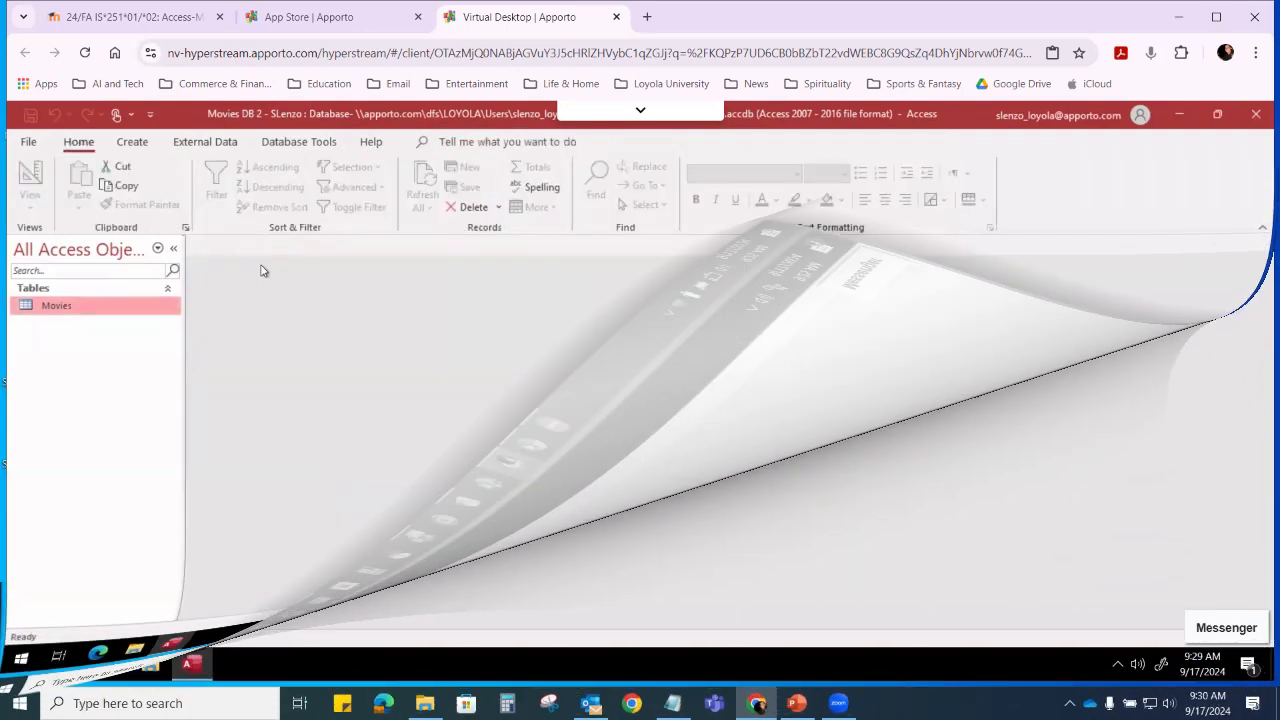